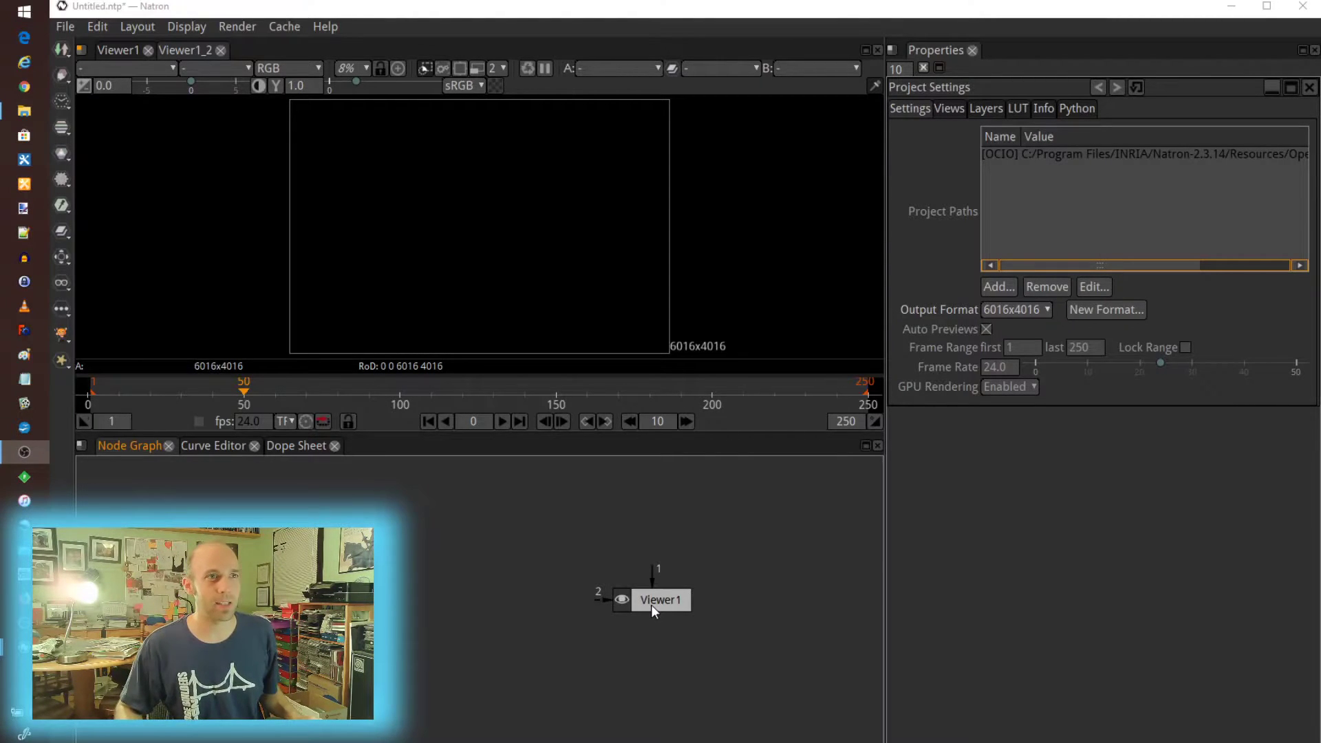
- Drag the Viewer1 node downward in the node graph to free space above it
left_click_drag(657, 603, 656, 675)
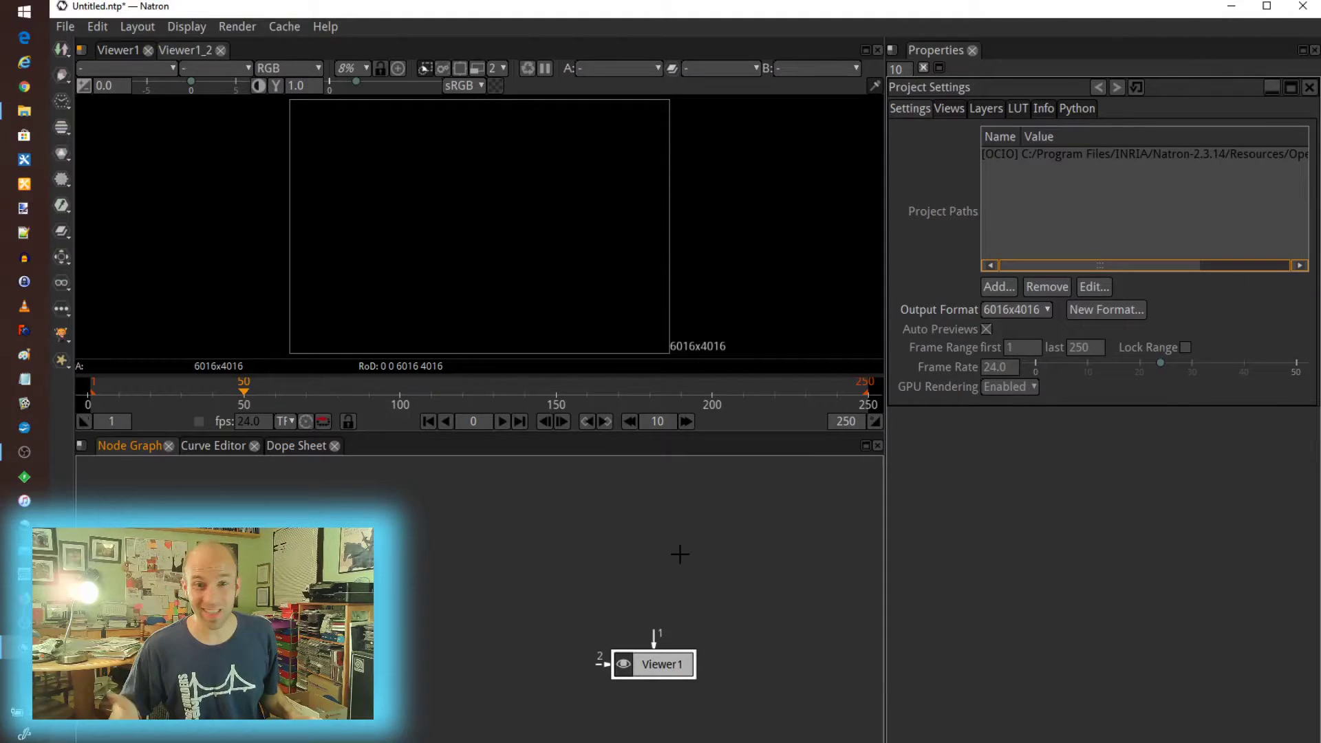
- Add an Image > Read node, opening the Open Sequence browser on the FINISHED folder
right_click(742, 566)
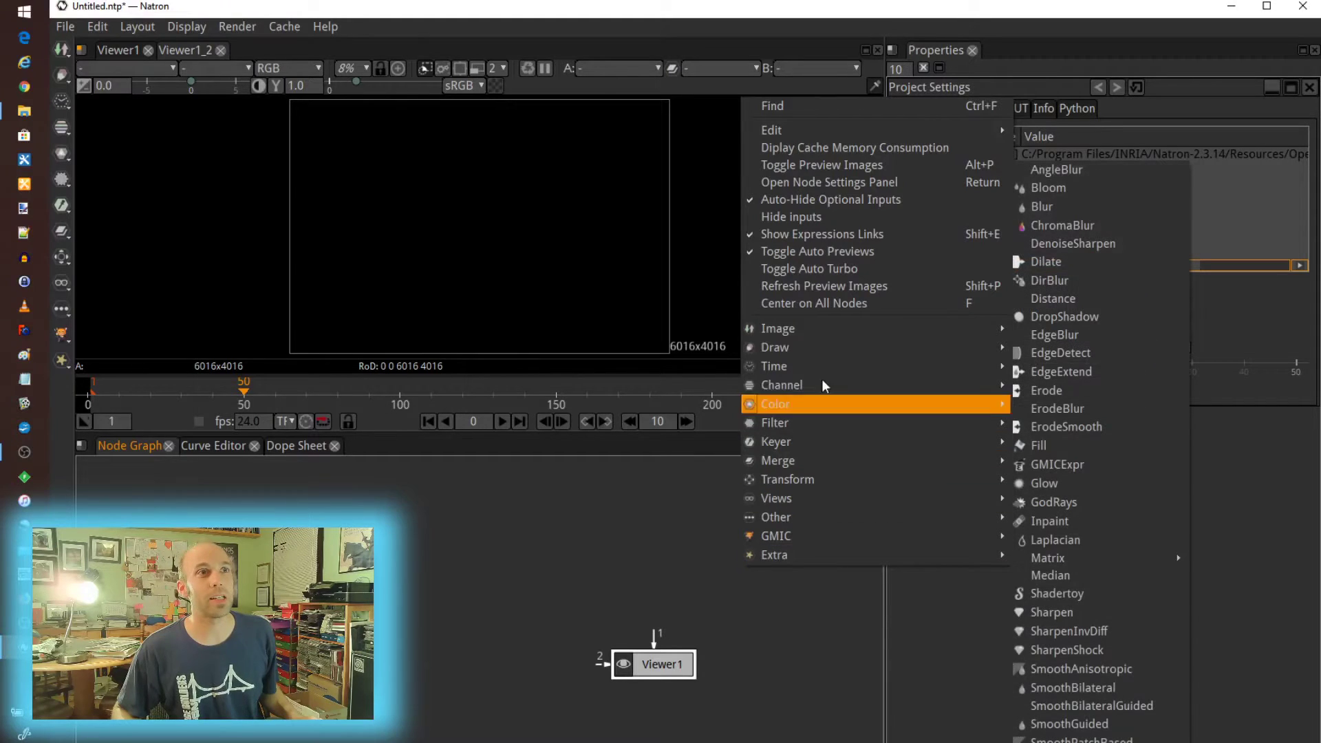
mouse_move(824, 326)
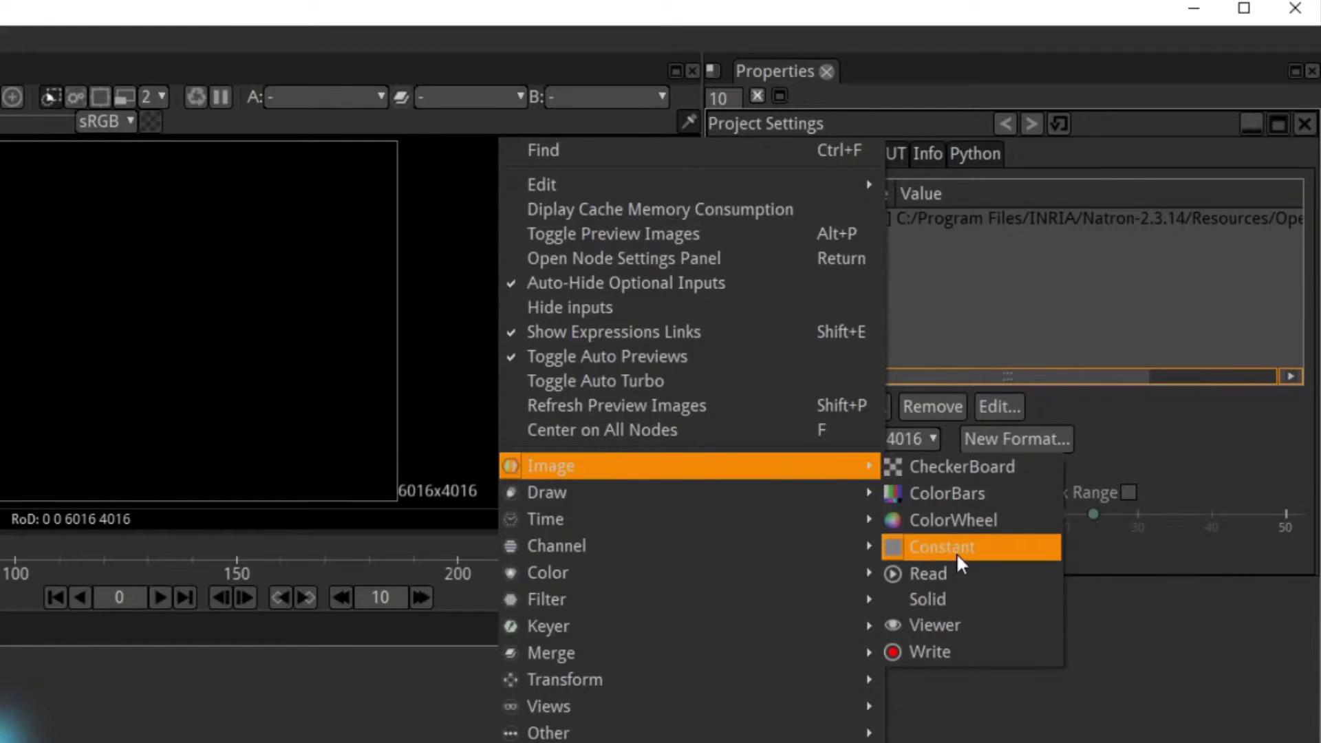
left_click(943, 573)
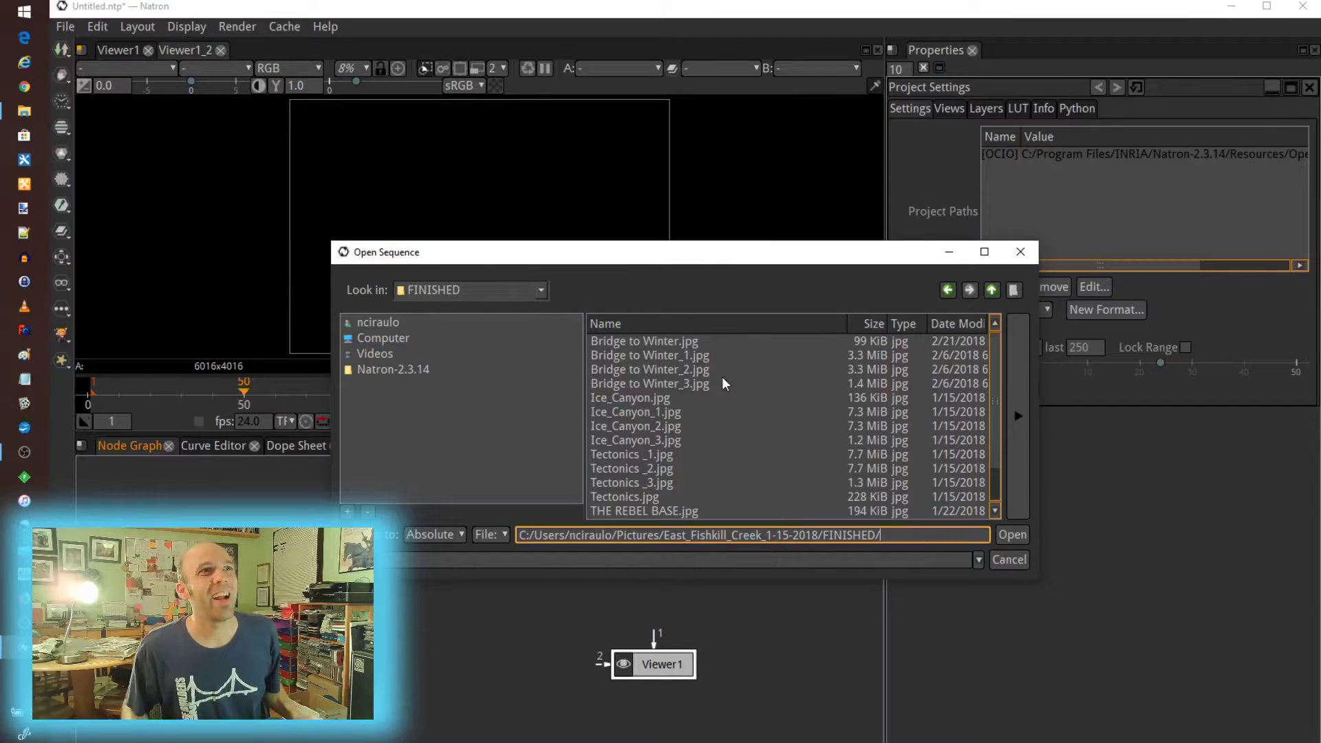
- Load Bridge to Winter_1.jpg as Read5 and move it up-left above Viewer1
left_click(691, 356)
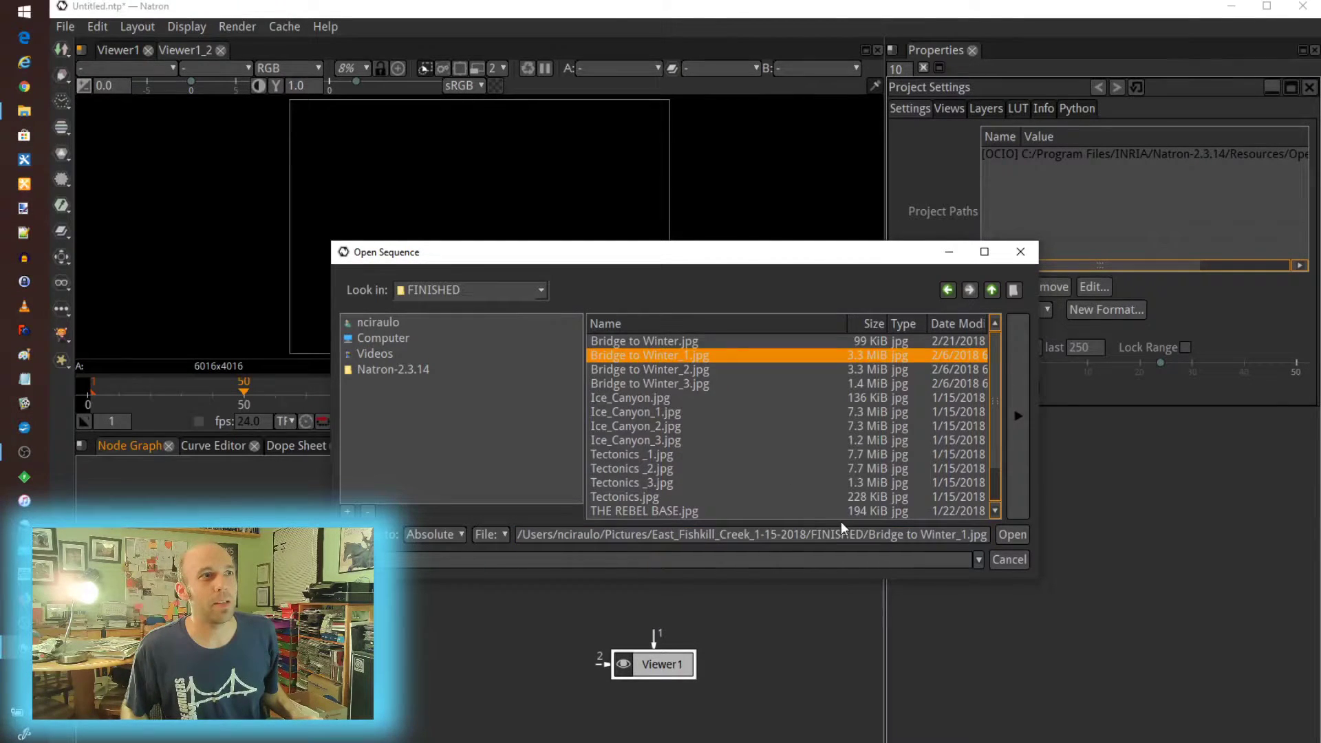
left_click(1026, 528)
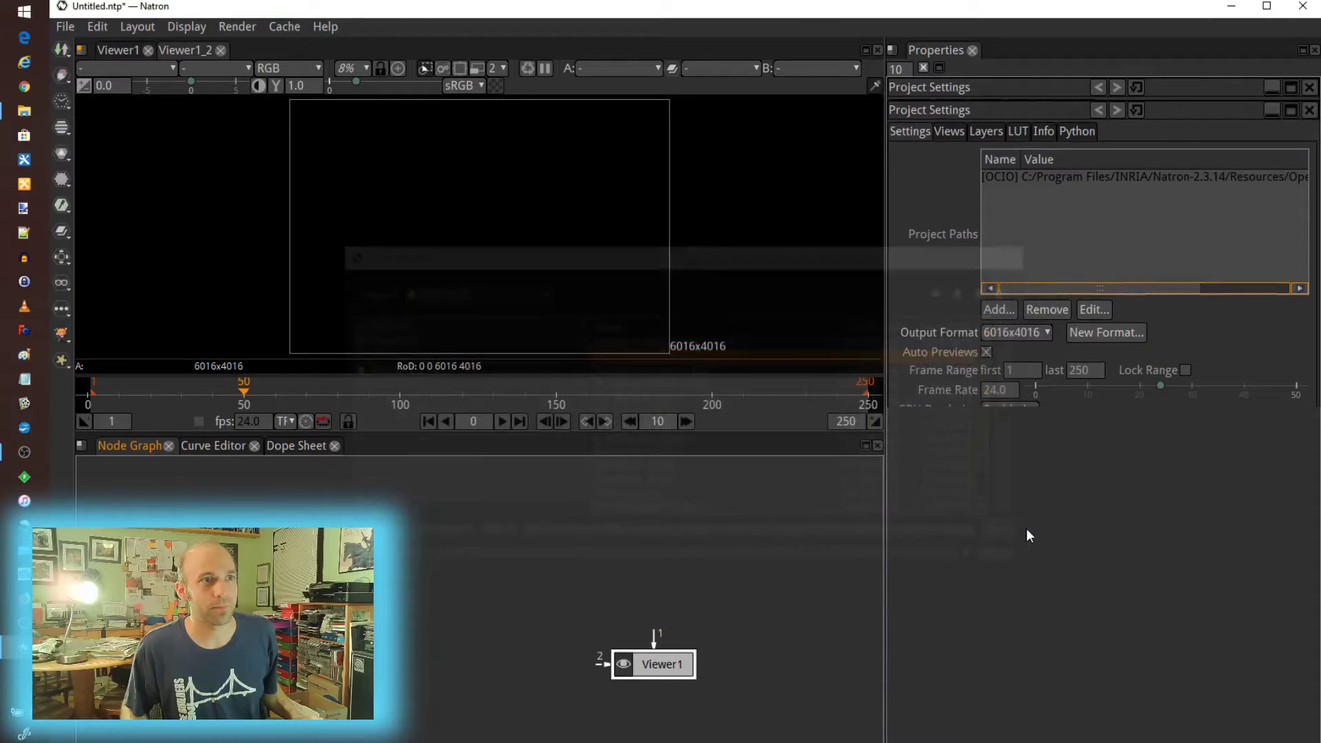
left_click(802, 592)
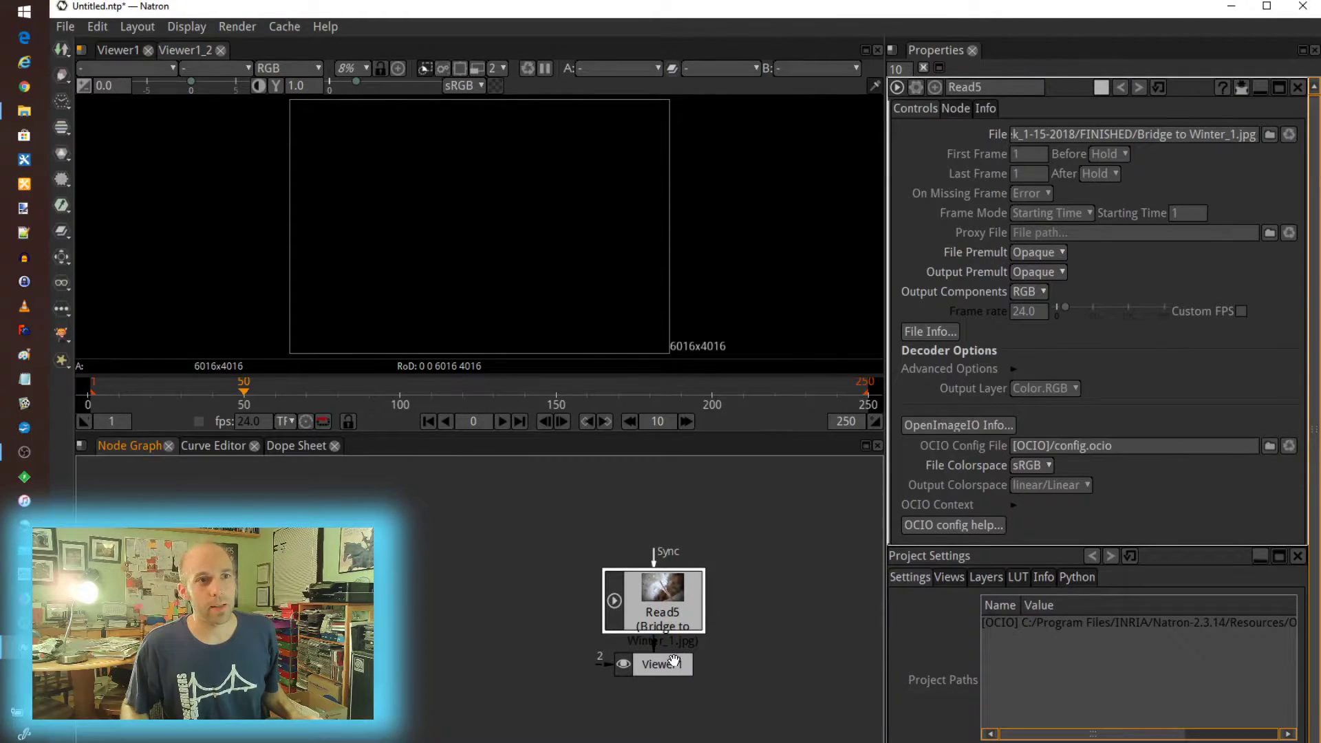
left_click_drag(656, 606, 600, 548)
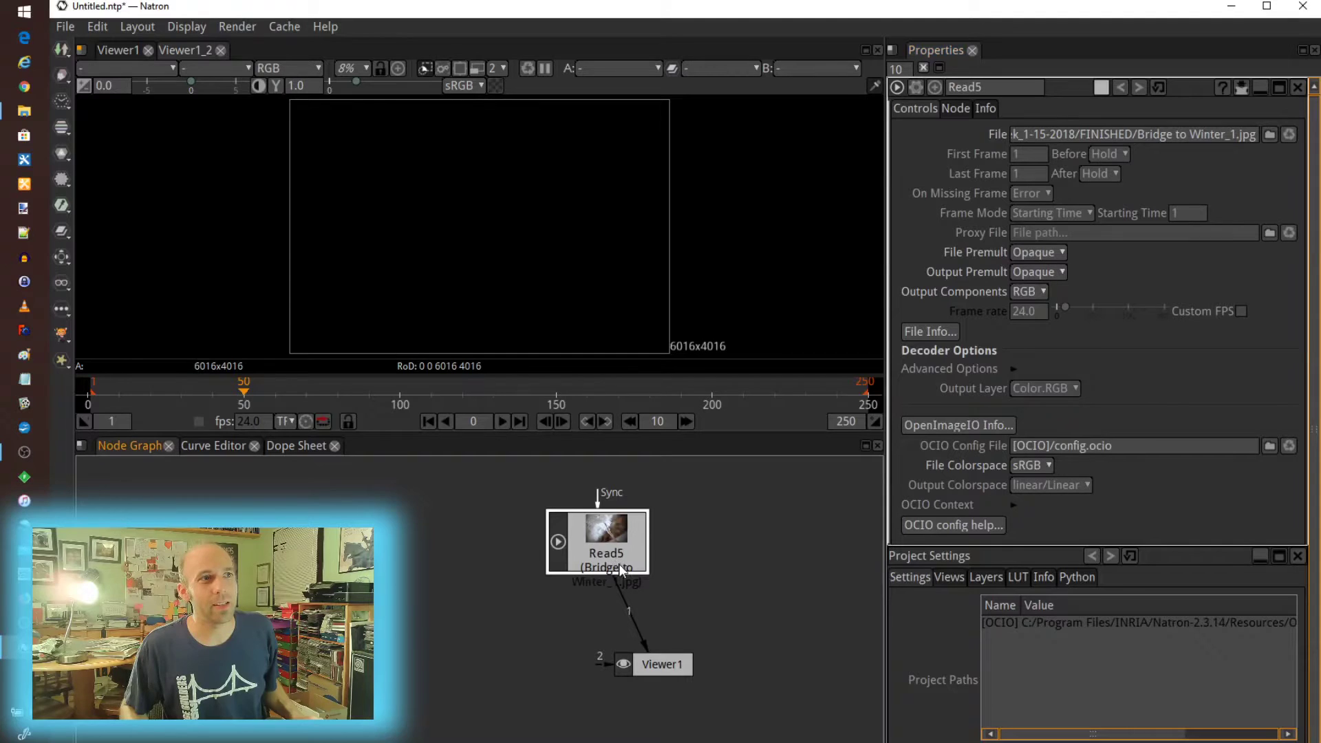
- Insert Transform3 between Read5 and Viewer1, arrange the nodes, and set scale to 1.27
right_click(598, 555)
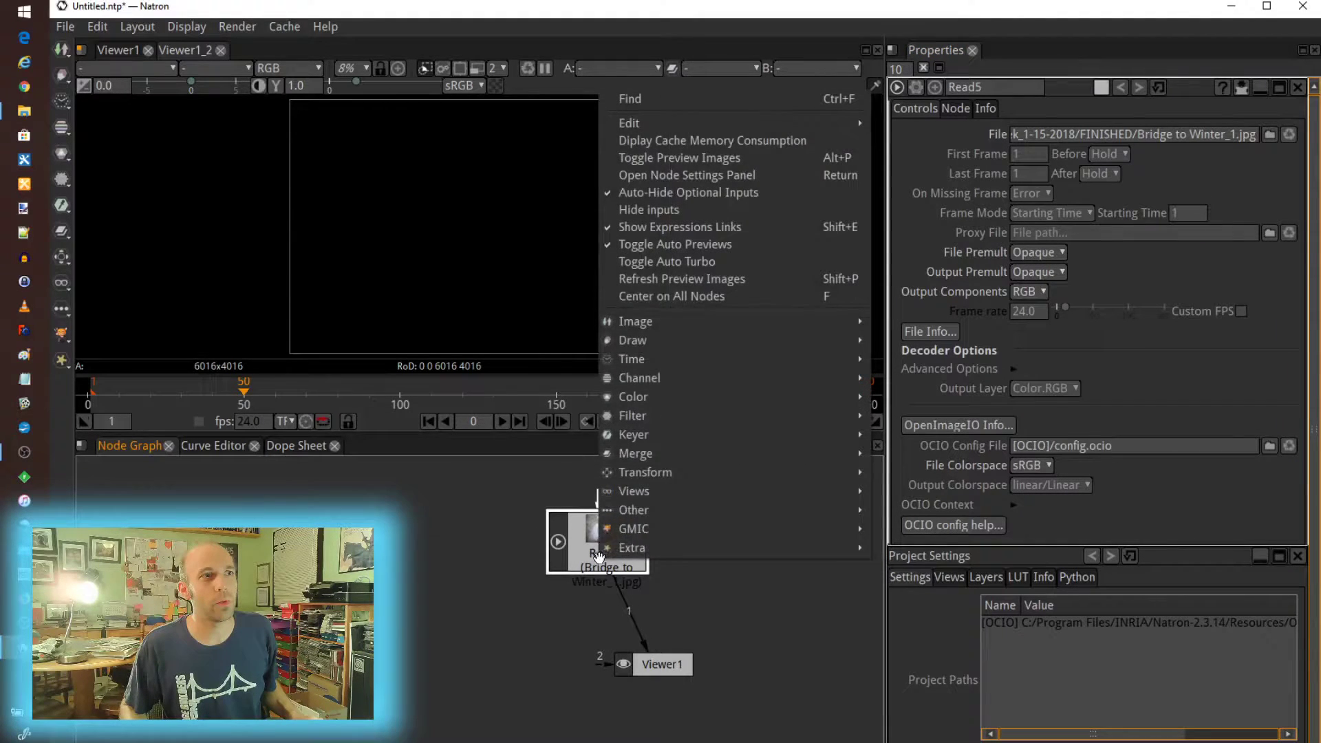
mouse_move(755, 476)
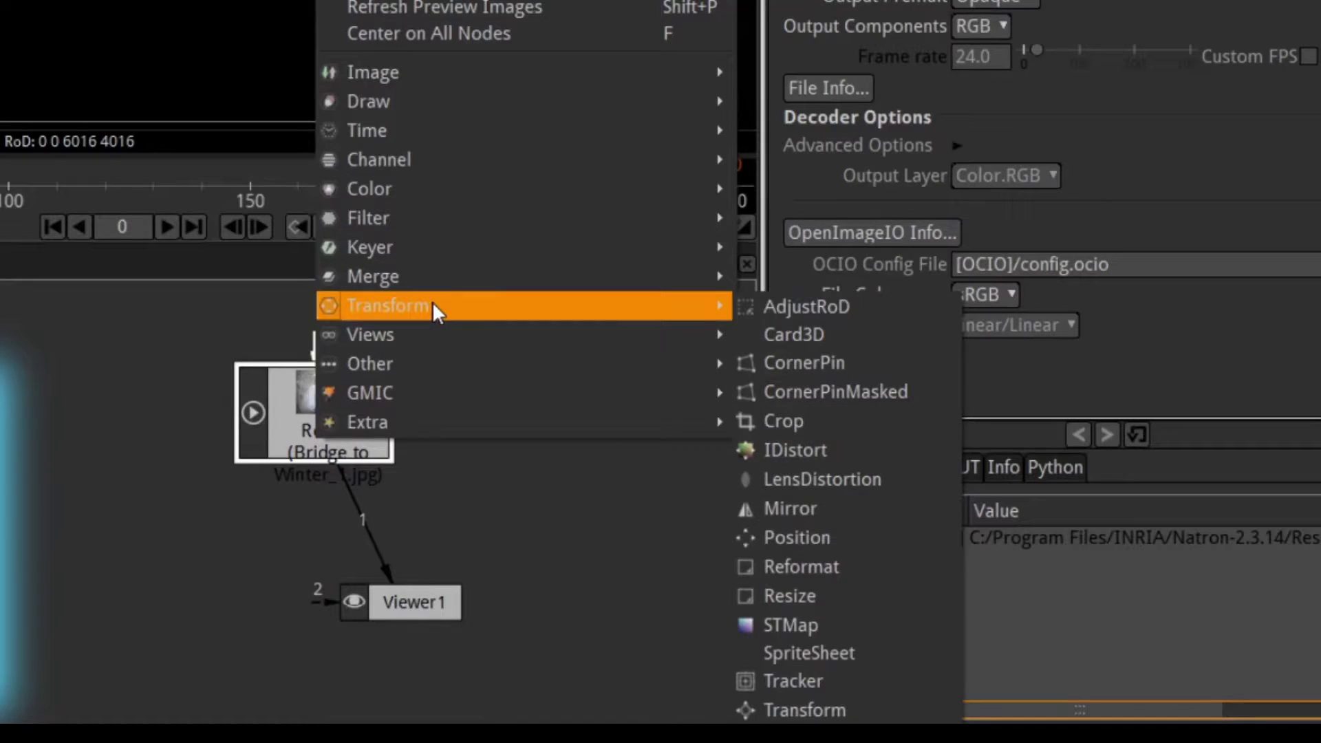
left_click(826, 712)
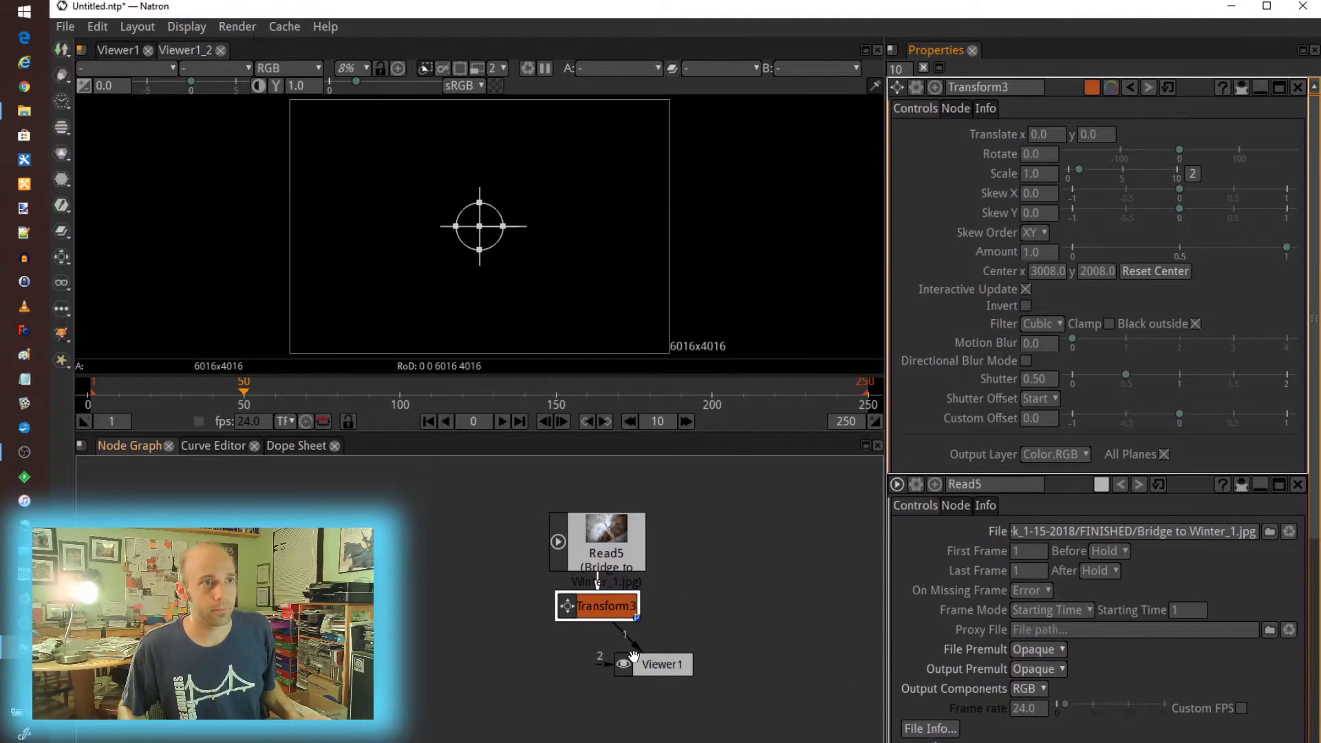
left_click(650, 667)
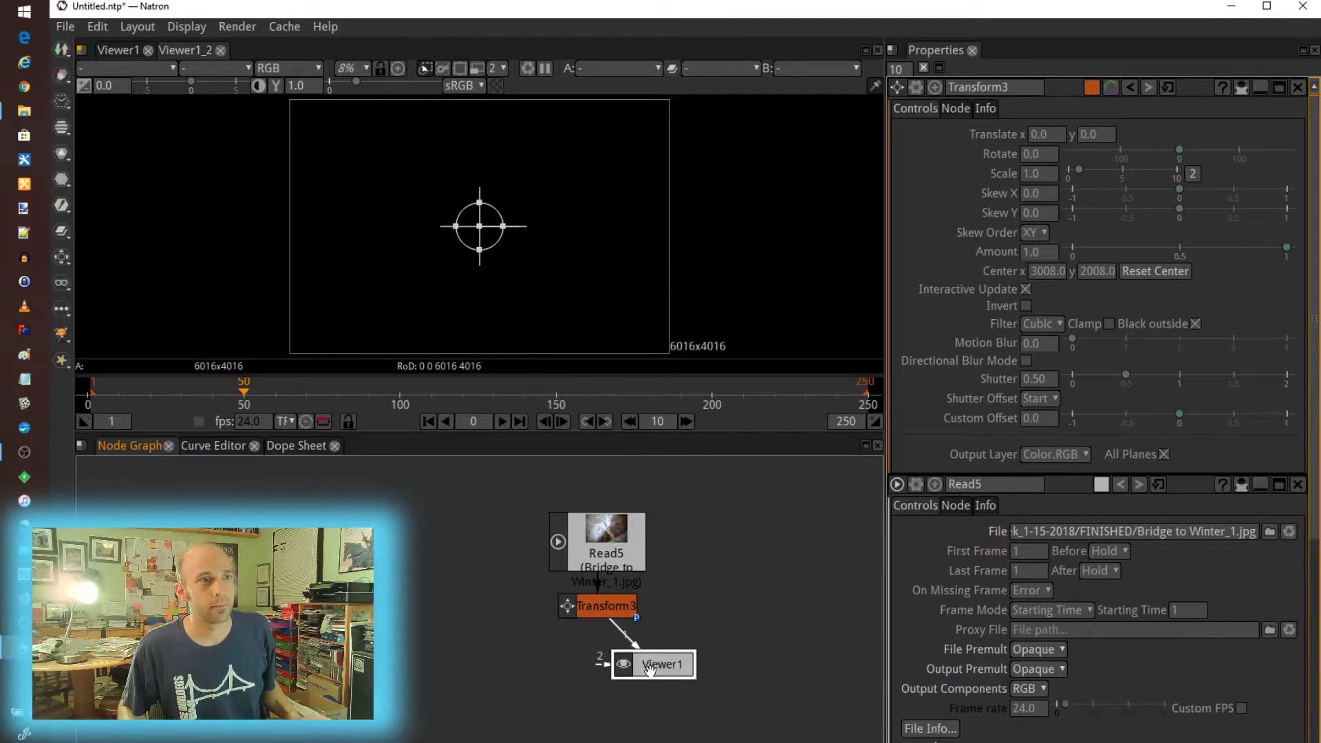
left_click_drag(650, 667, 637, 714)
left_click_drag(606, 609, 606, 630)
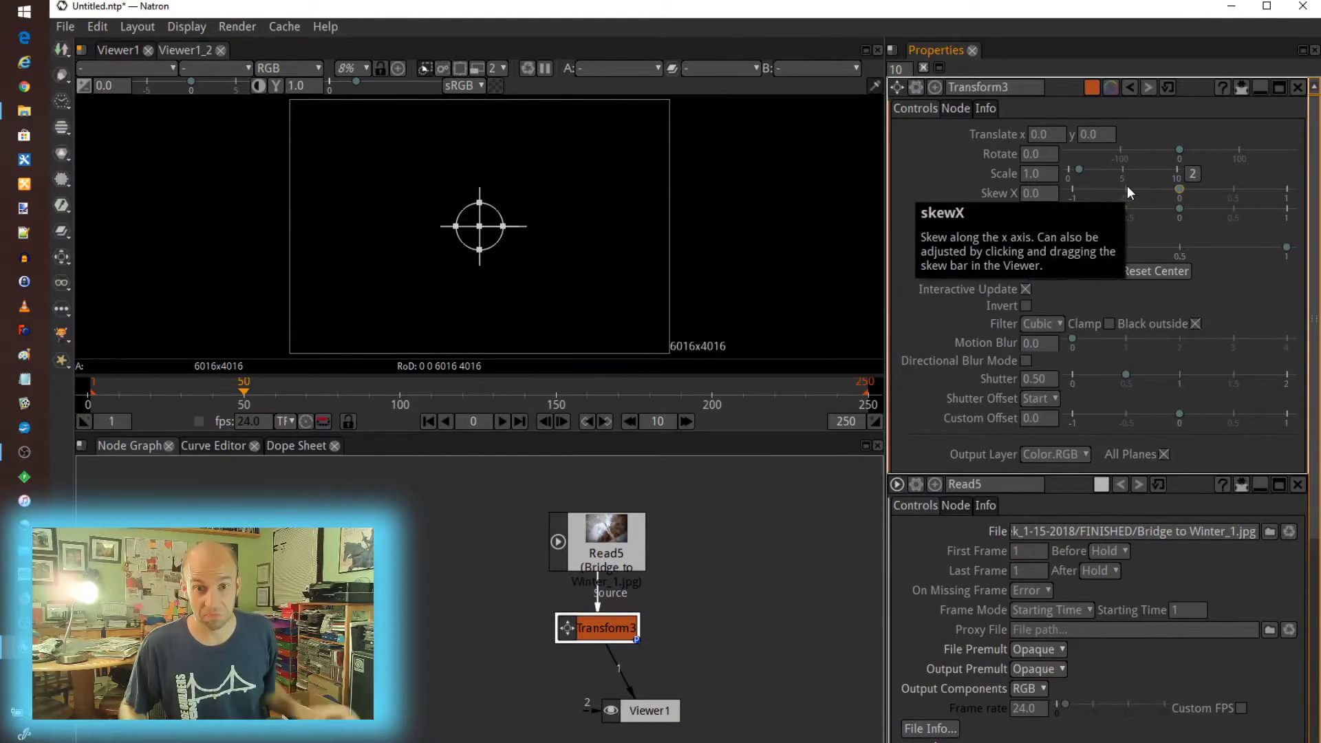
left_click(1055, 131)
left_click_drag(1081, 170, 1095, 168)
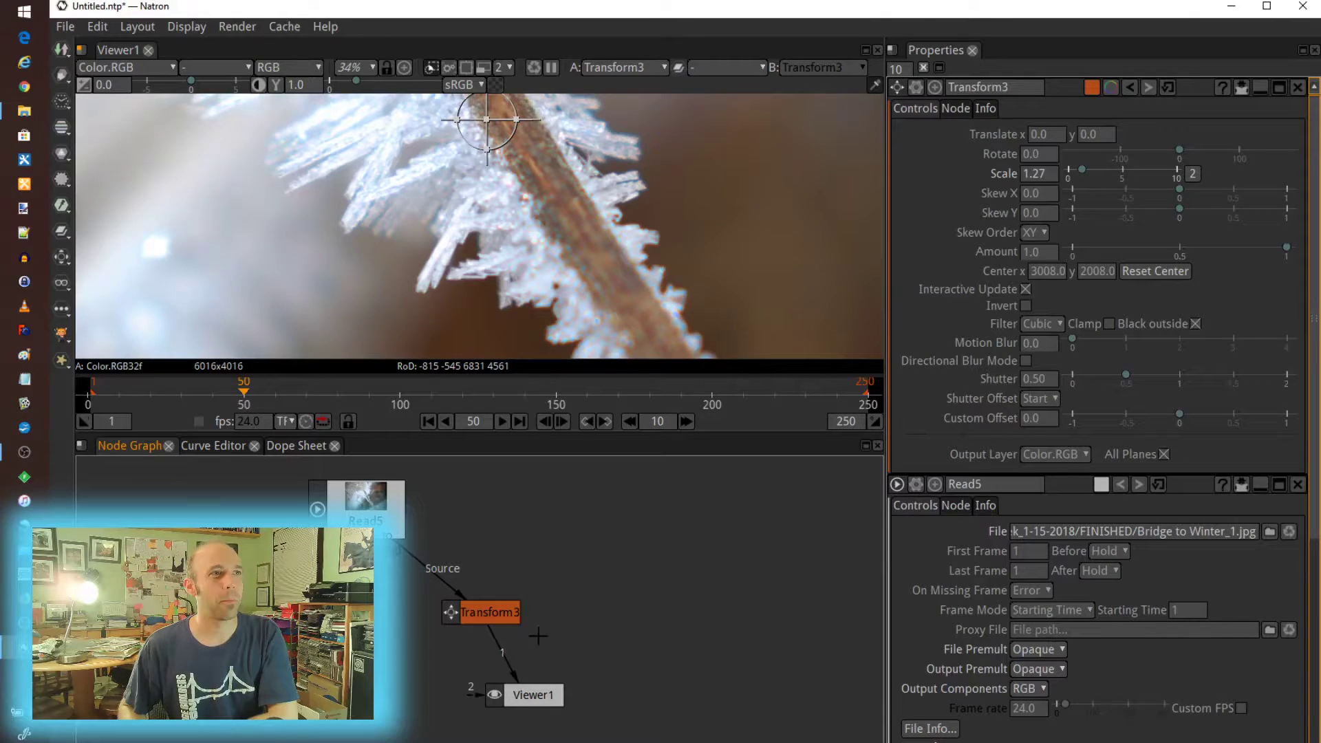
- Select Transform3 and set its scale to 1.64
left_click(498, 610)
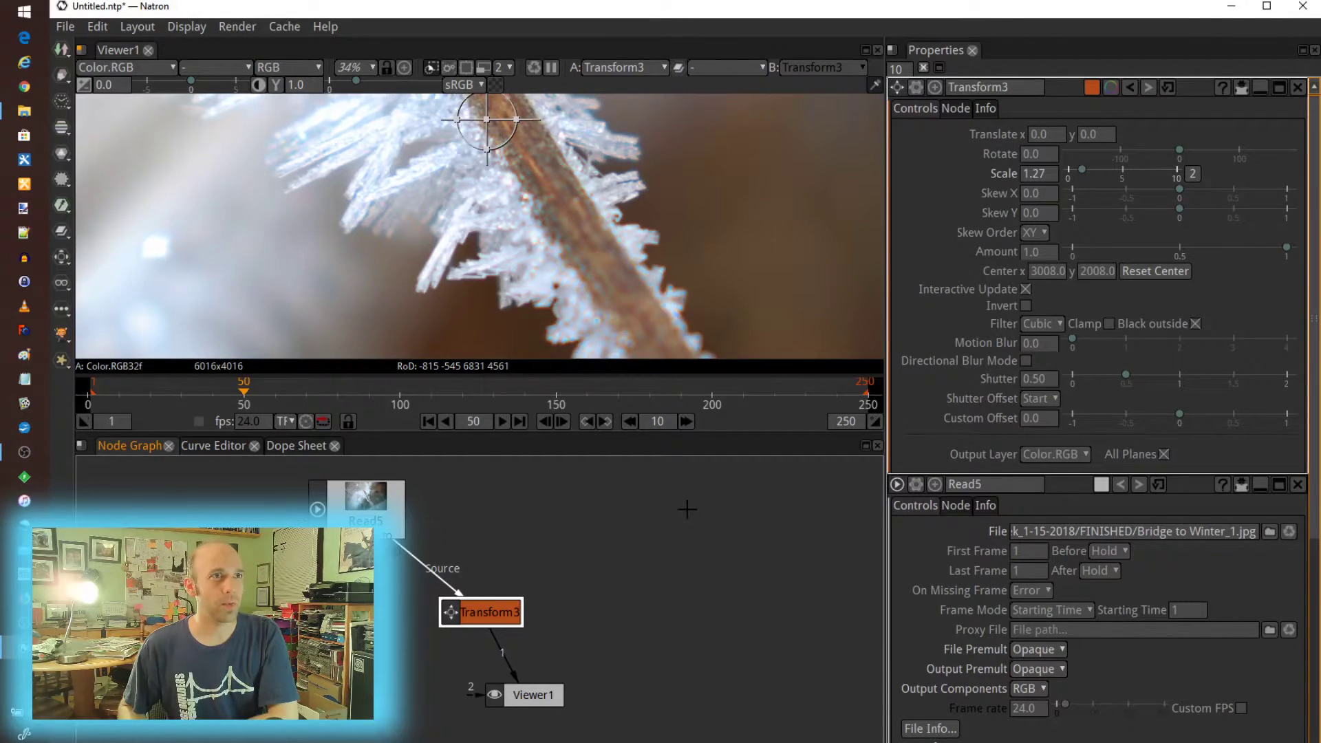
scroll(688, 271, "up", 5)
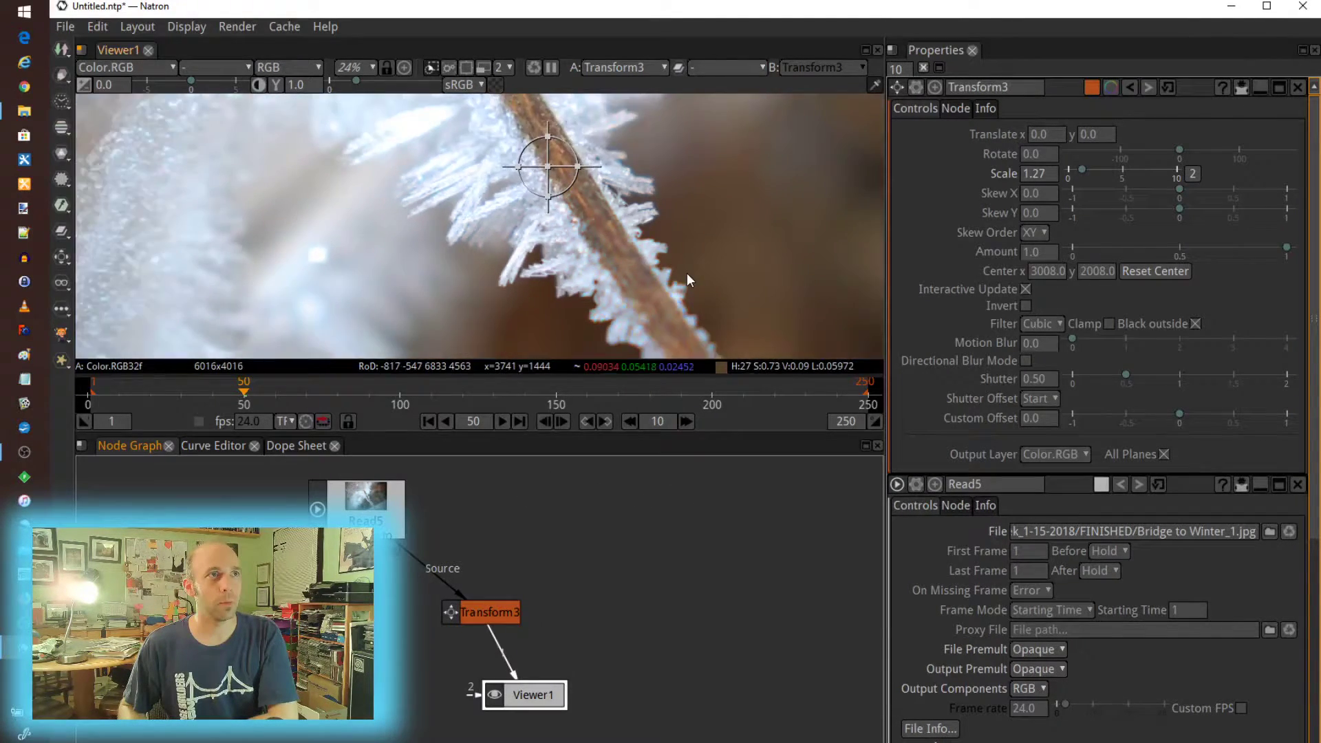
scroll(687, 274, "down", 1)
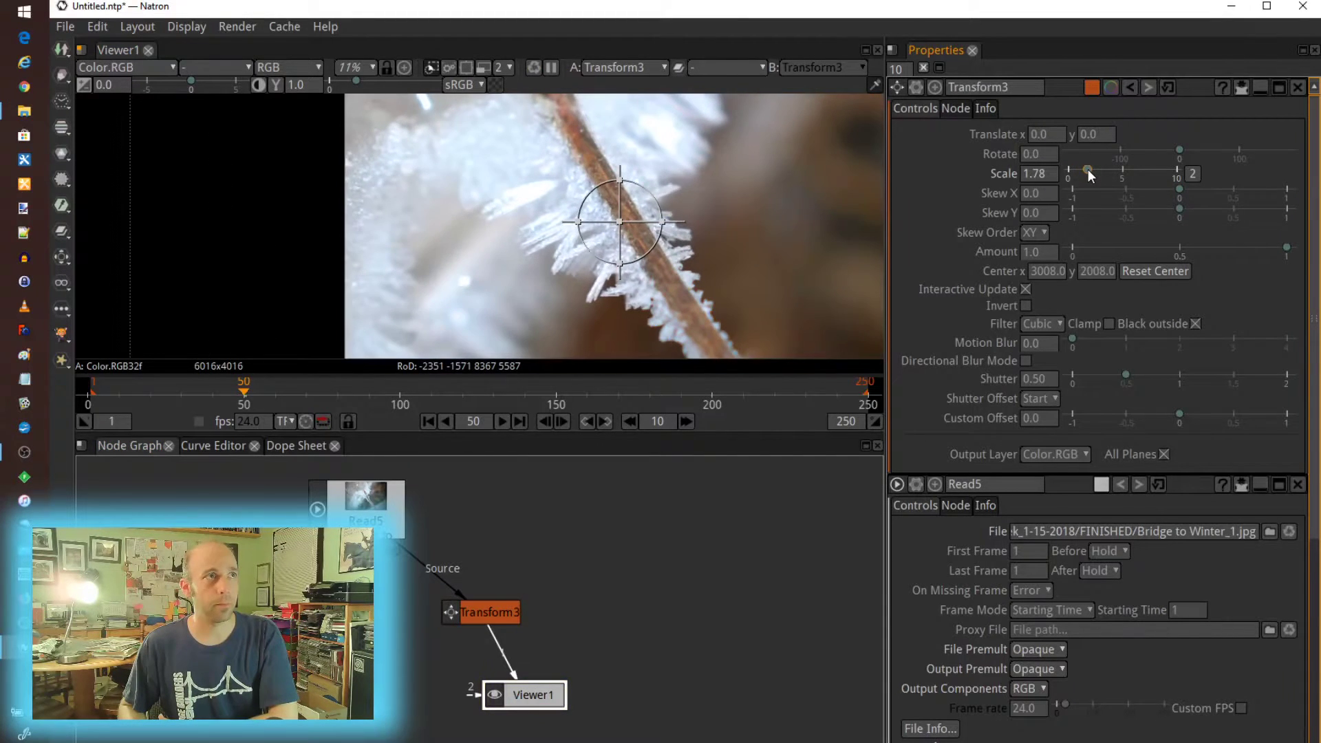
left_click_drag(1088, 169, 1080, 169)
scroll(758, 211, "down", 10)
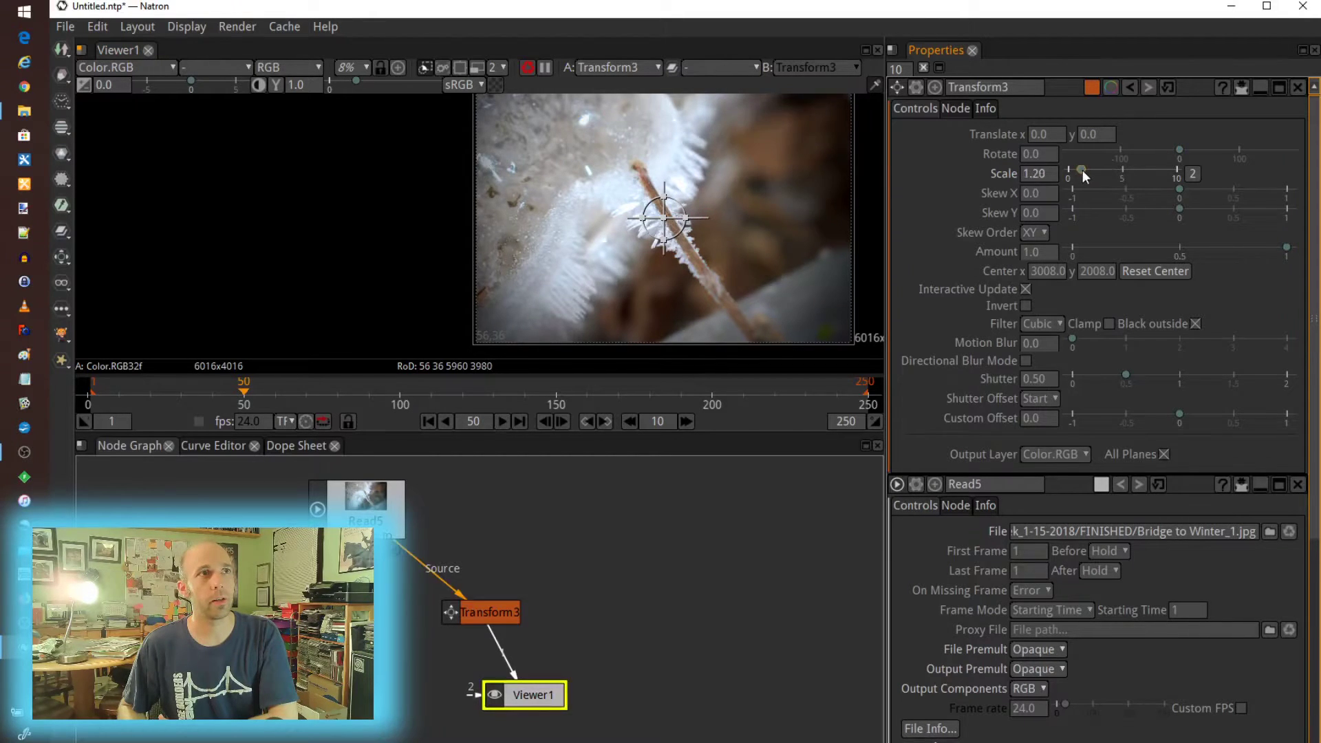
left_click_drag(1083, 171, 1085, 170)
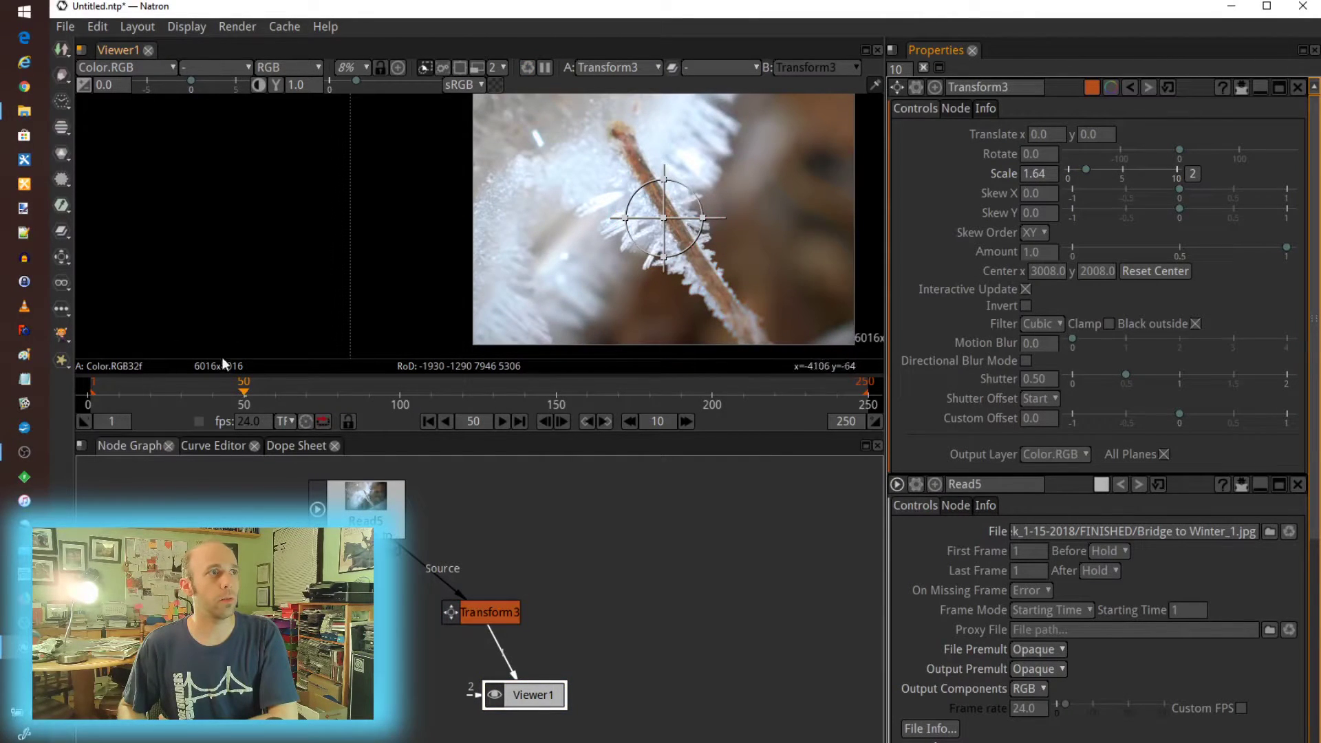
- At frame 1, shift the photo in the viewer to translate 1600, -30
left_click_drag(244, 391, 90, 396)
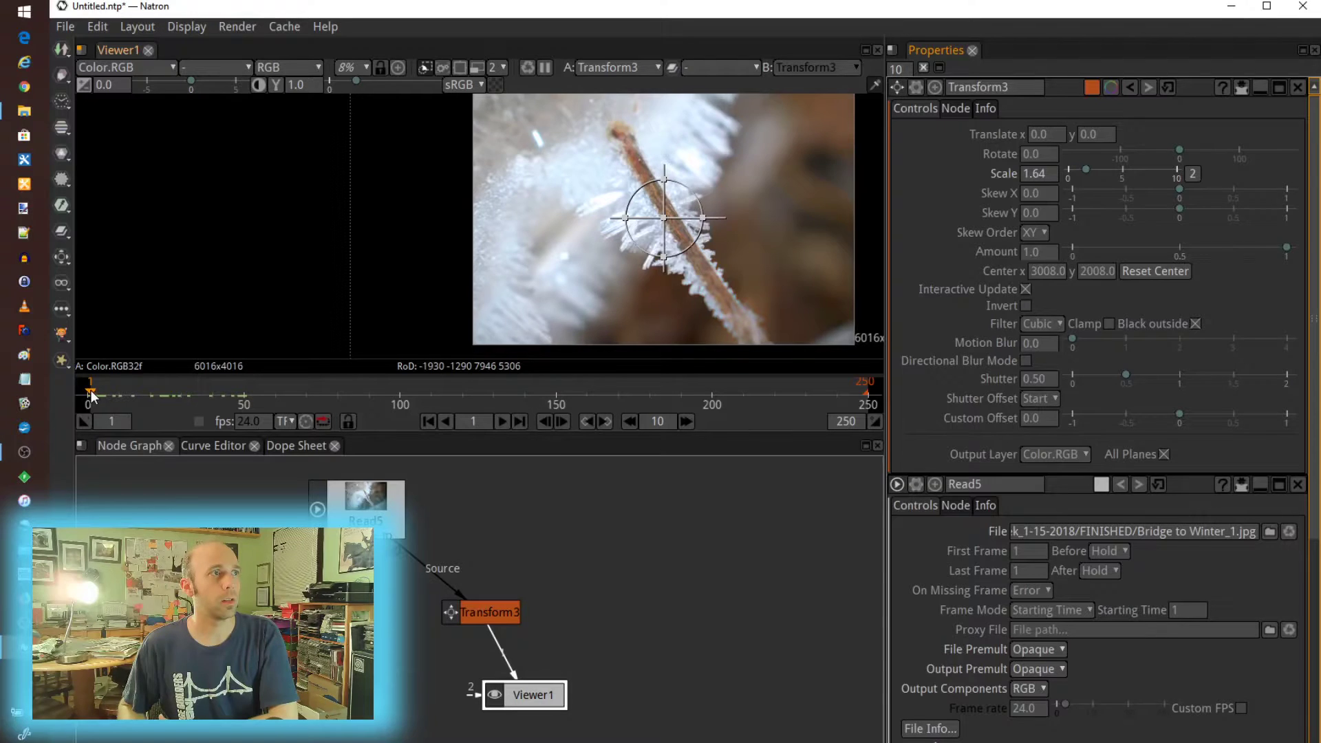
left_click_drag(663, 219, 772, 221)
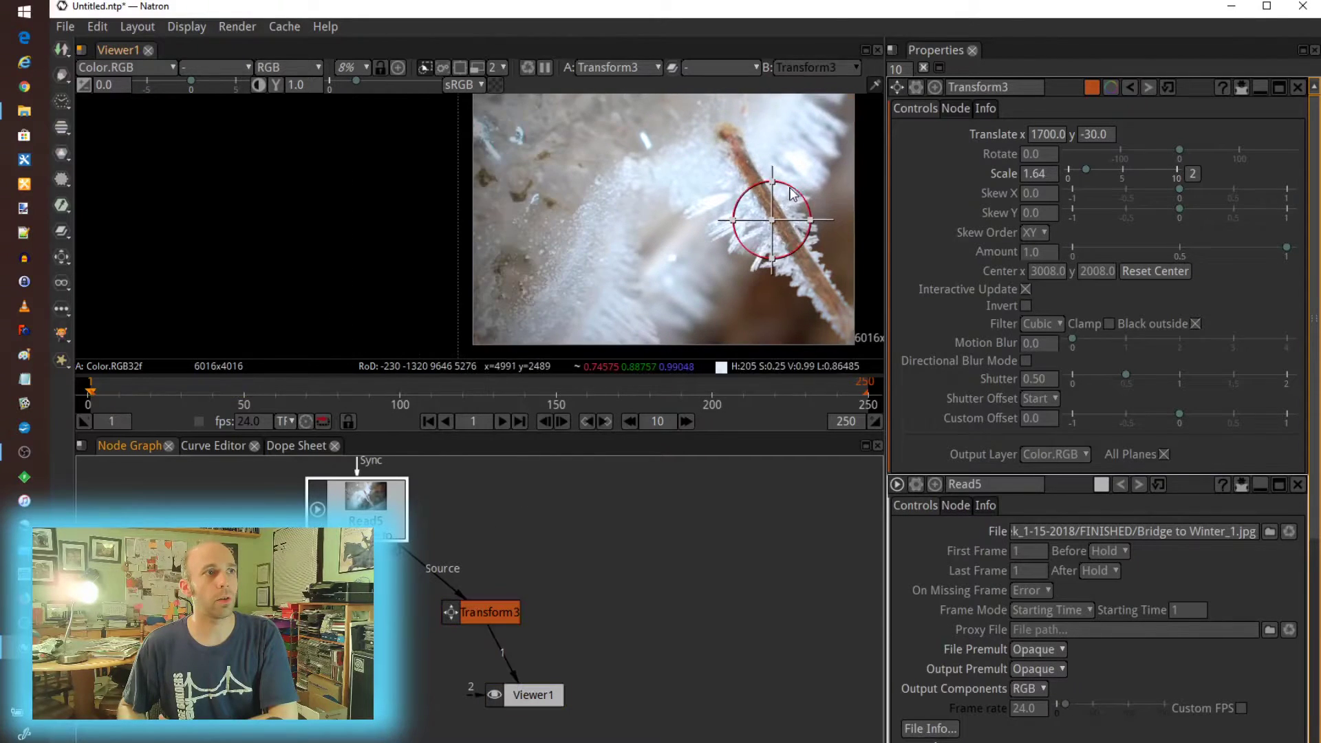
left_click_drag(772, 220, 765, 224)
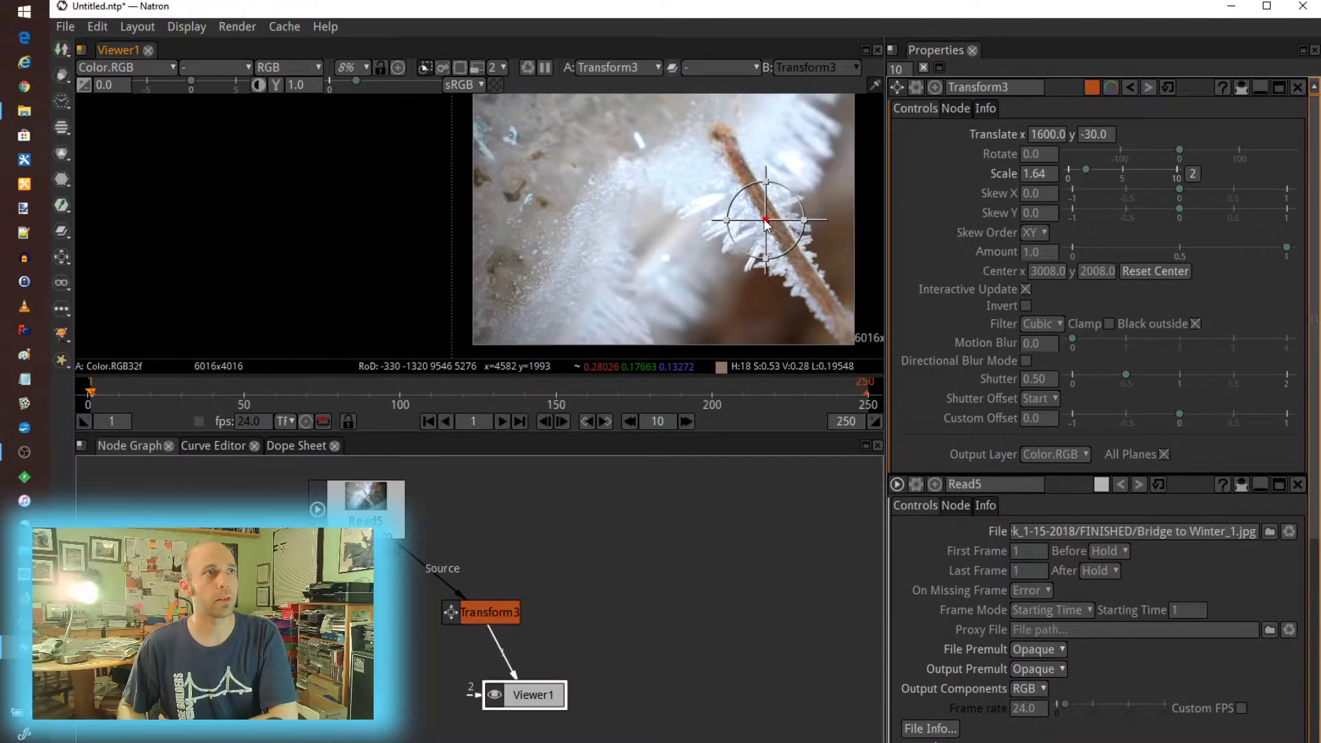
- Keyframe all Transform3 parameters at frame 1, then move to frame 50
right_click(913, 154)
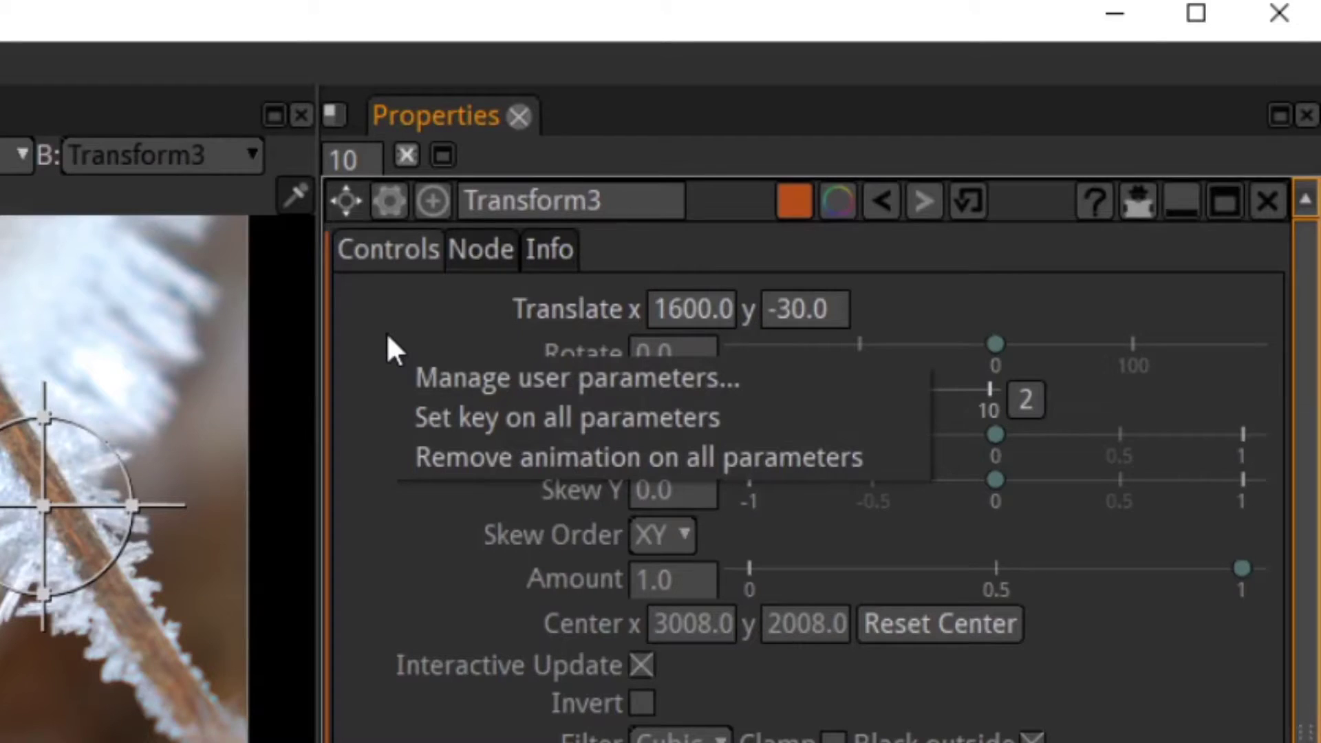
left_click(479, 419)
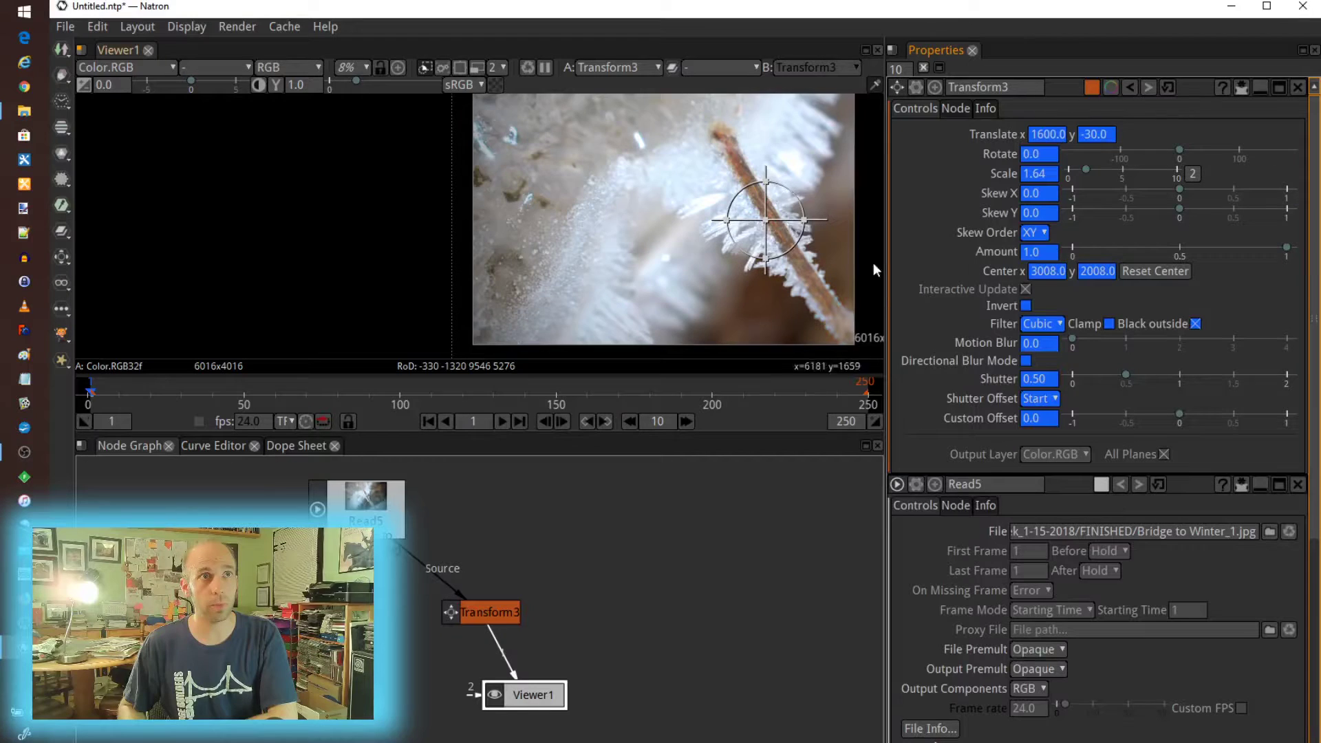
left_click_drag(93, 387, 243, 395)
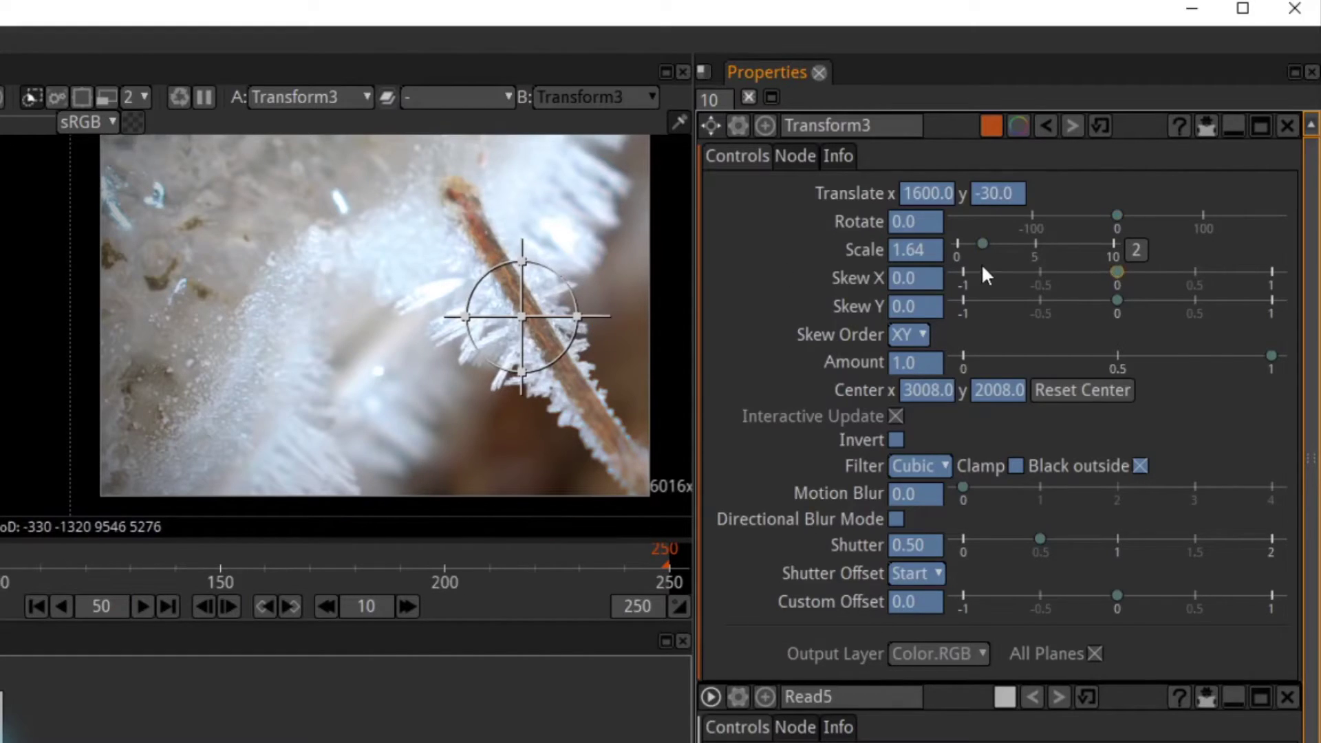
- At frame 50 set scale 2.87 and rotation -84, key all parameters, and preview at frame 16
left_click_drag(982, 242, 1002, 245)
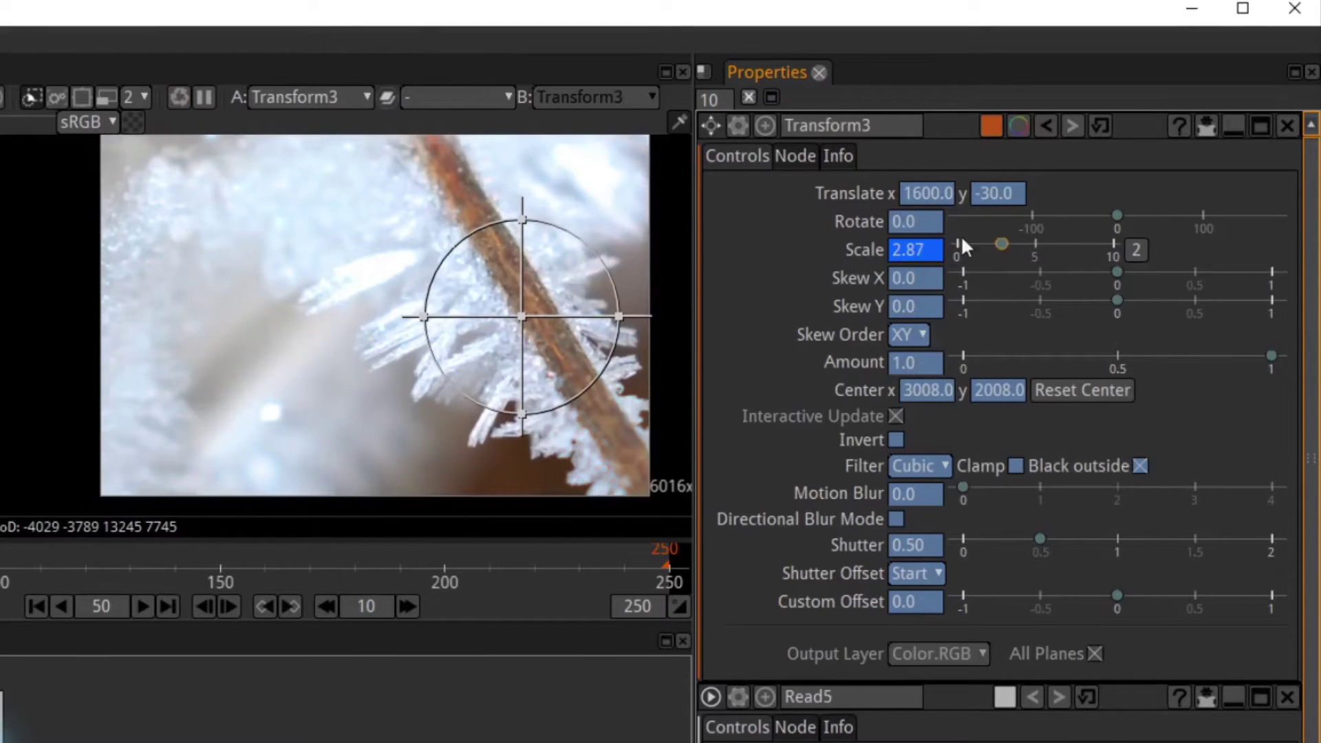
left_click_drag(1117, 214, 1044, 214)
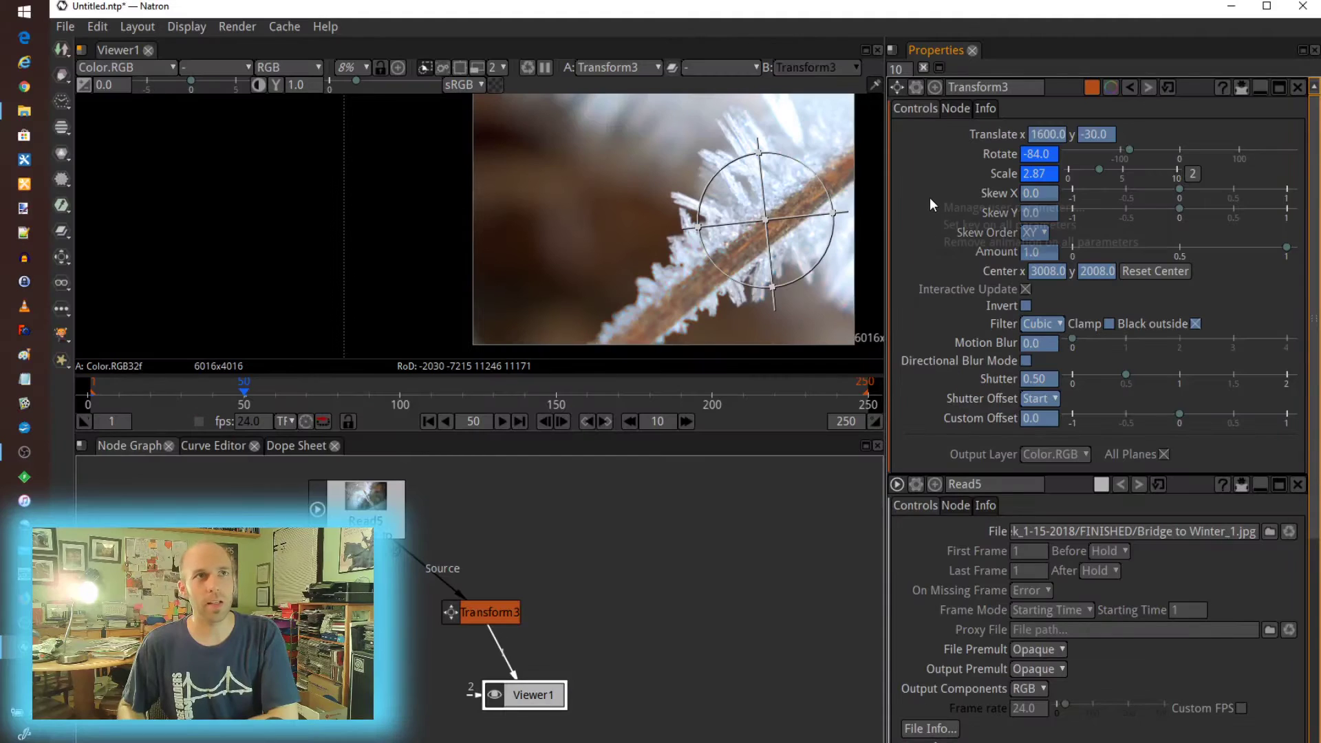
right_click(753, 284)
left_click(824, 324)
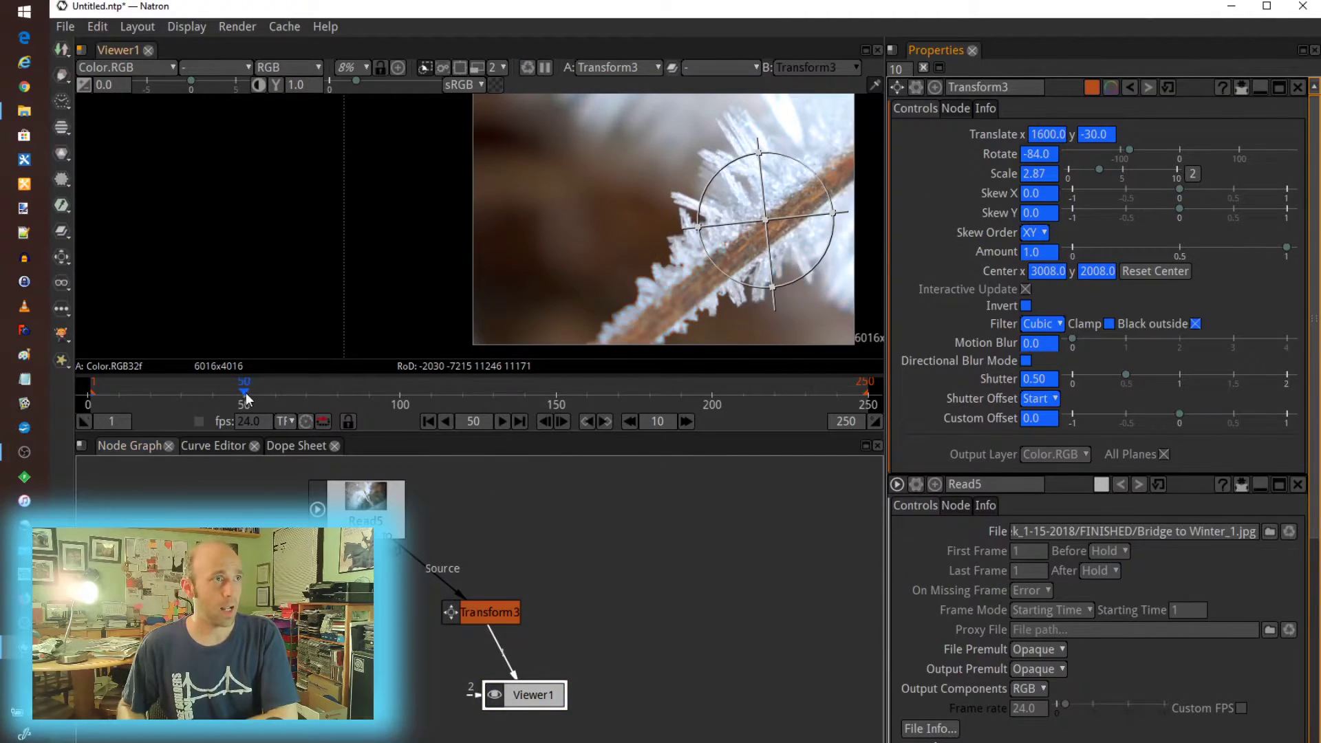
left_click_drag(246, 397, 106, 414)
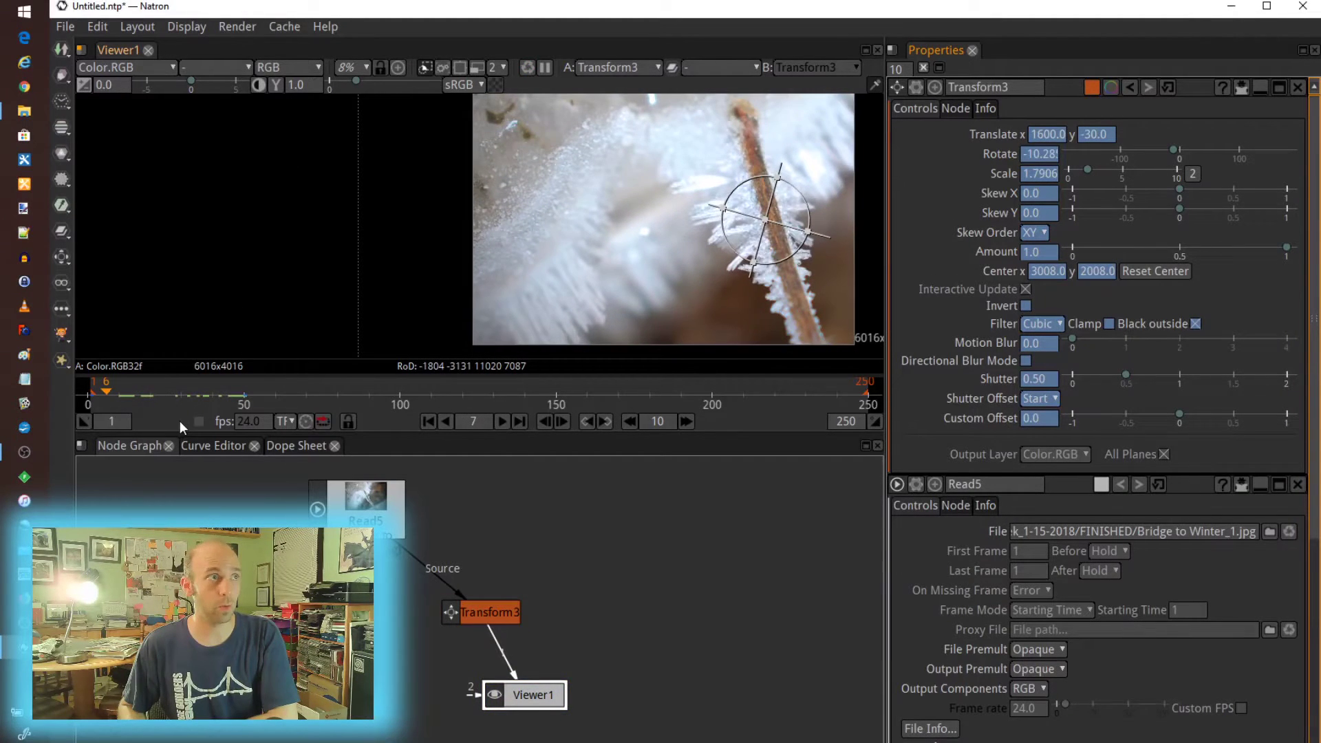
left_click(139, 390)
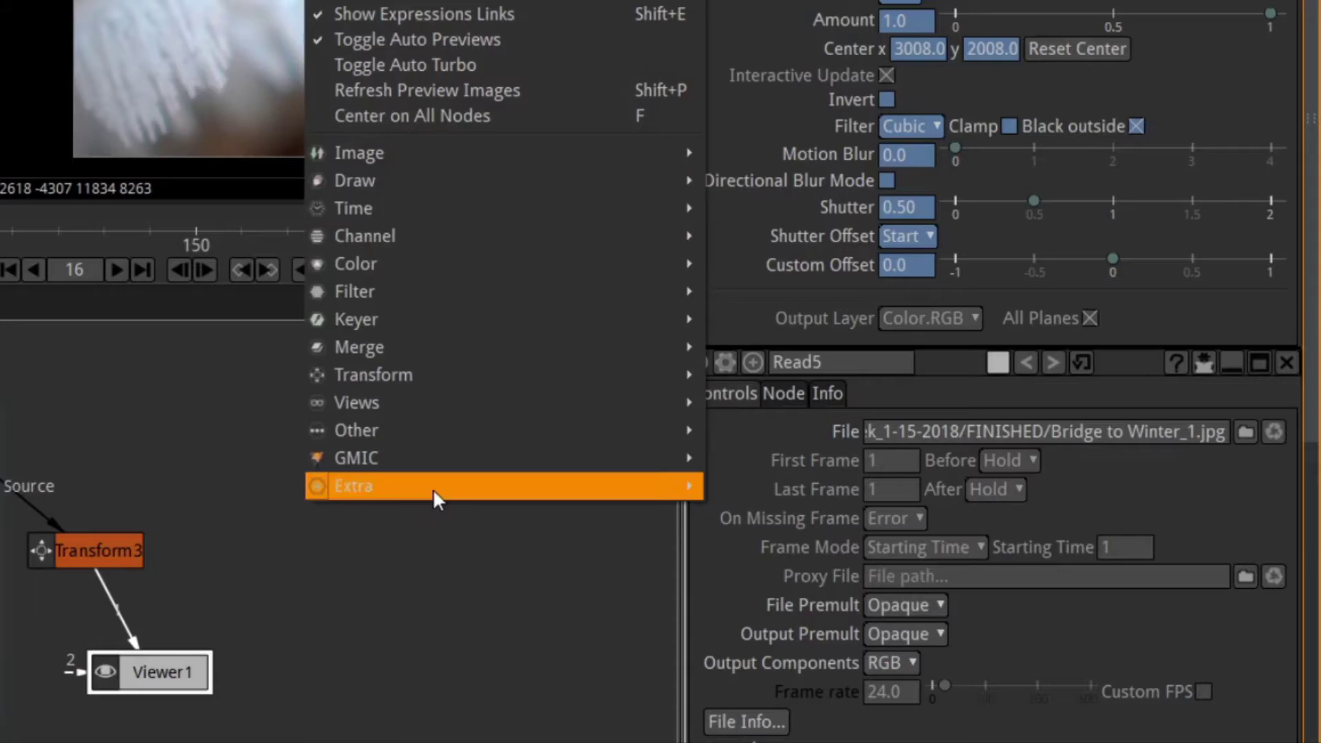
- Add an Image > Read node to bring in the Bridge to Winter_1.jpg photo
mouse_move(432, 487)
mouse_move(400, 162)
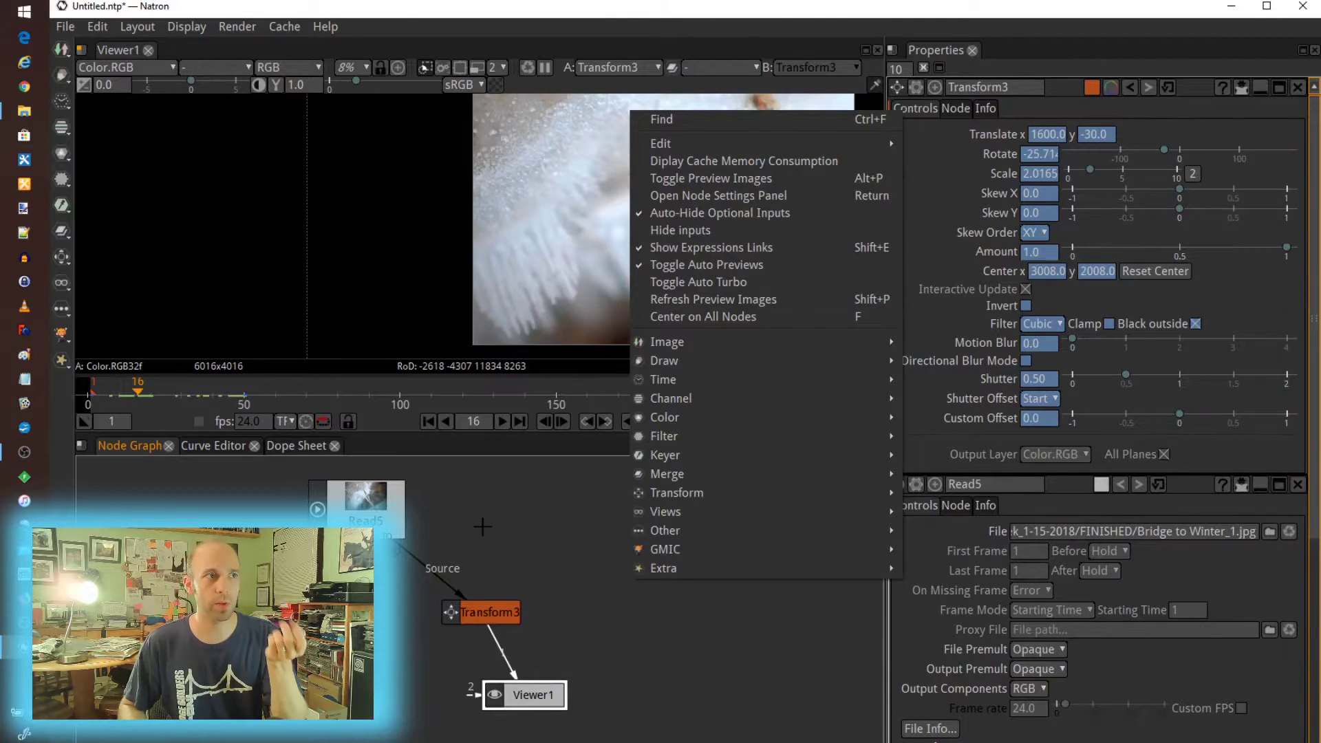
left_click(820, 272)
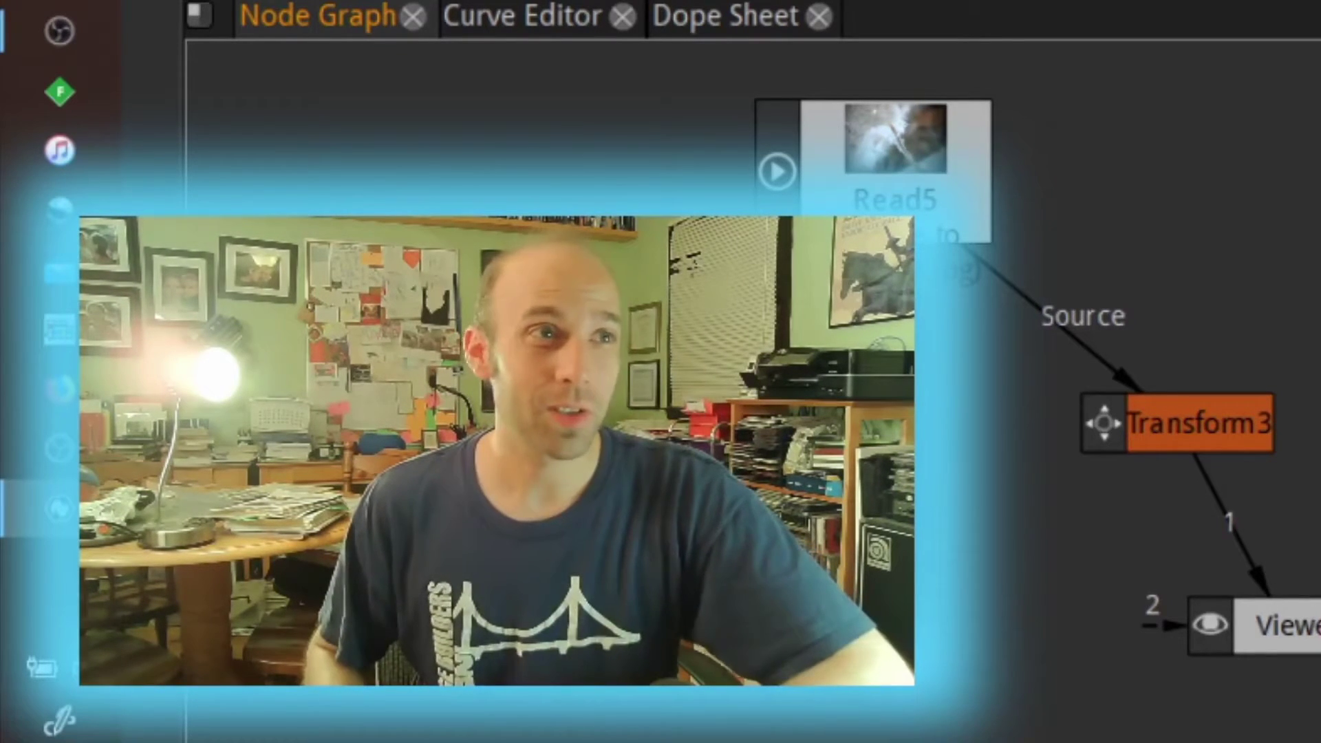
- Add a Merge > Plus node (Plus3) and move it aside from the existing link
right_click(699, 618)
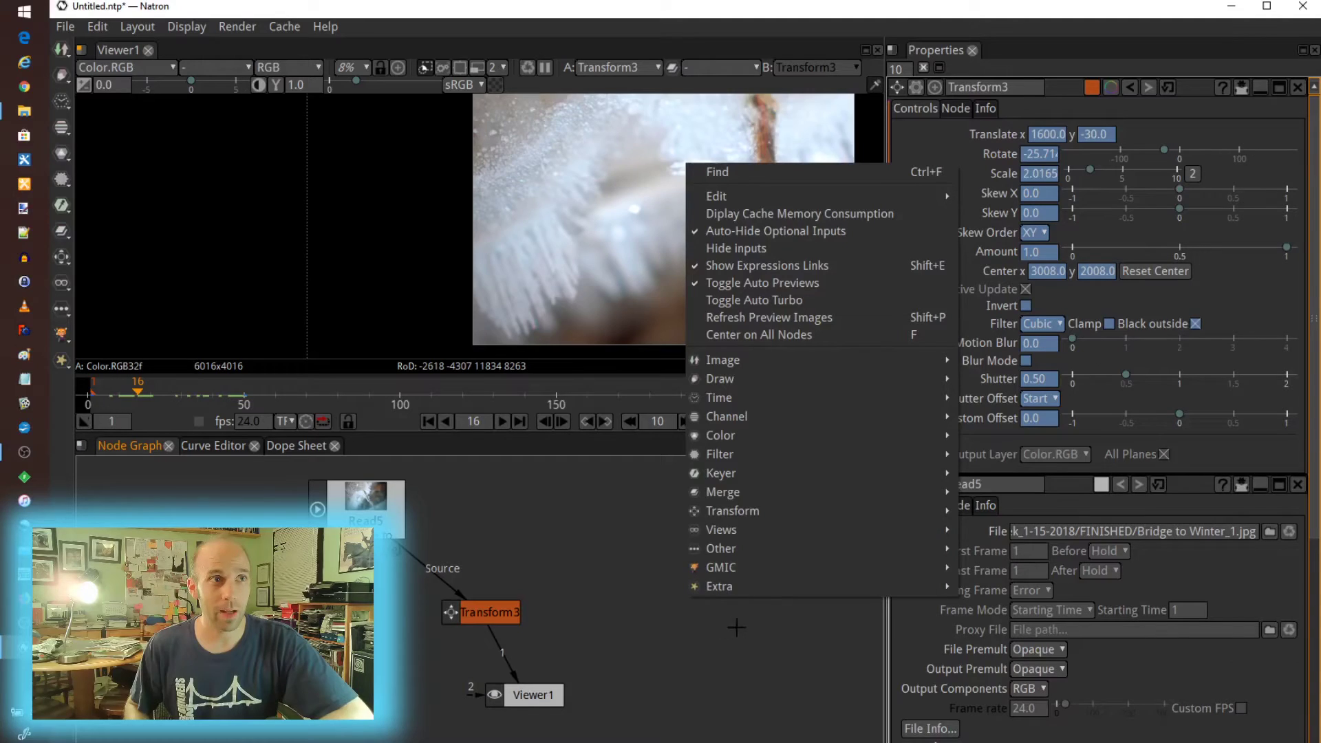
mouse_move(761, 496)
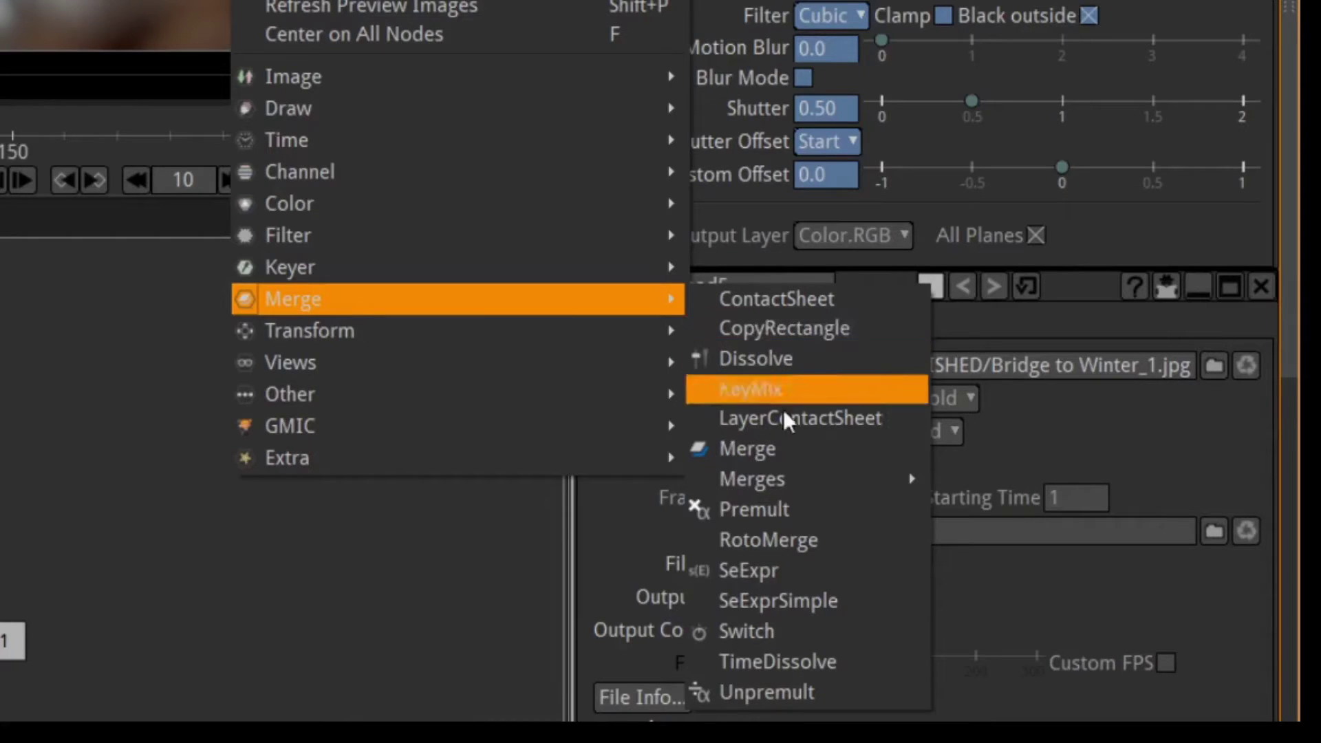
mouse_move(1018, 601)
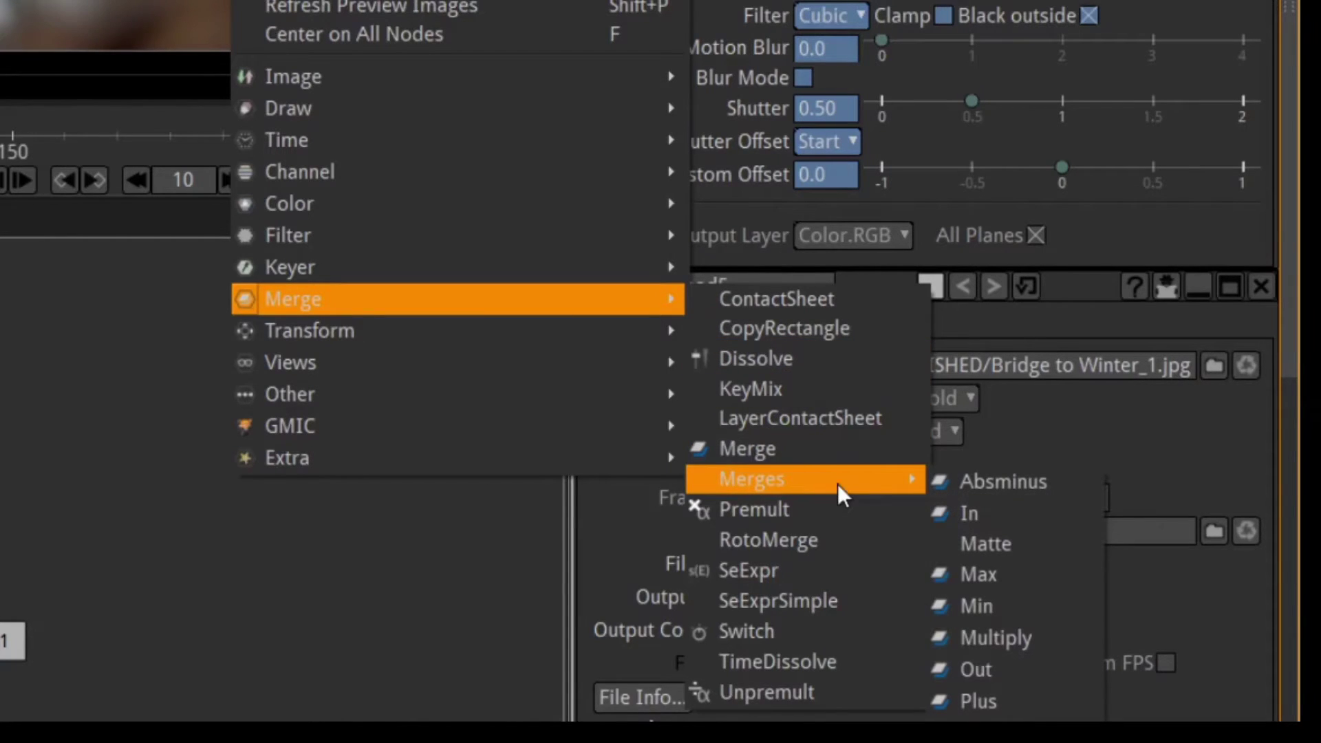
left_click(1022, 704)
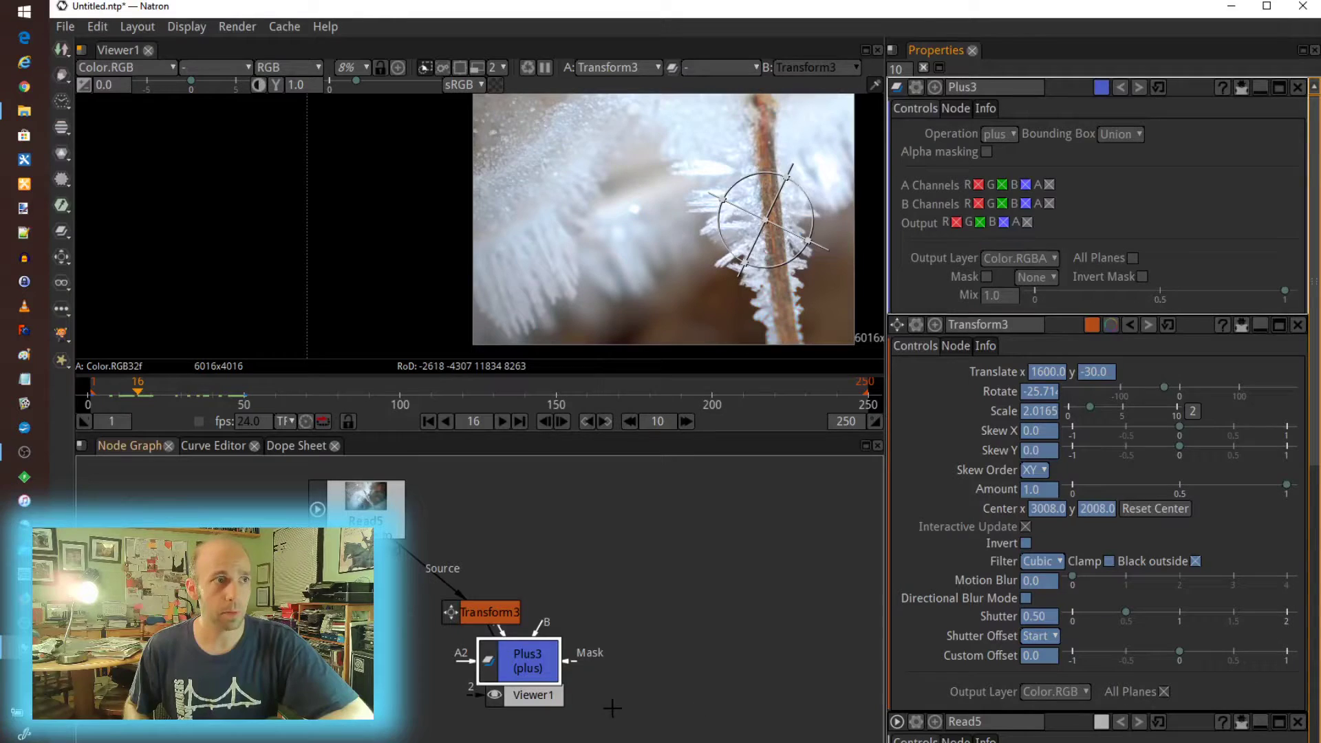
left_click_drag(511, 662, 701, 662)
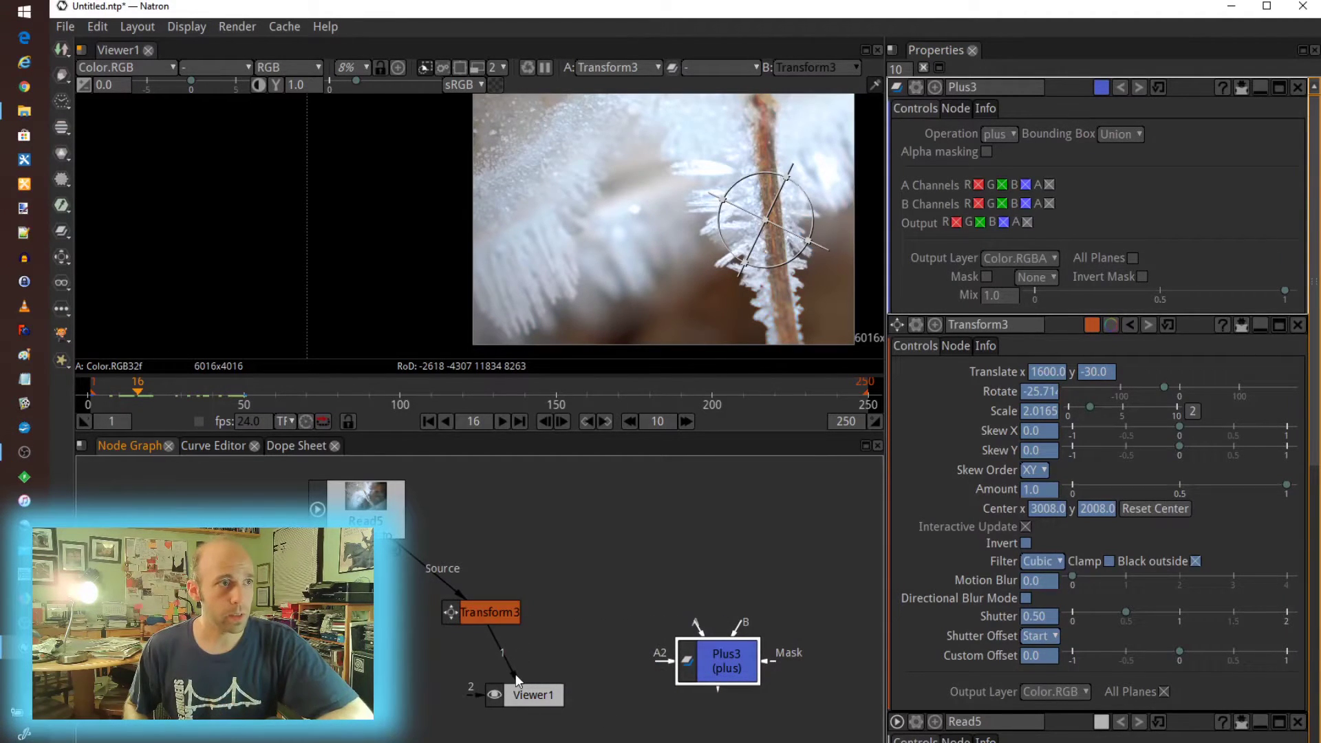
- Wire Transform3 into Plus3's A input and Plus3's output into Viewer1
left_click_drag(515, 675, 621, 678)
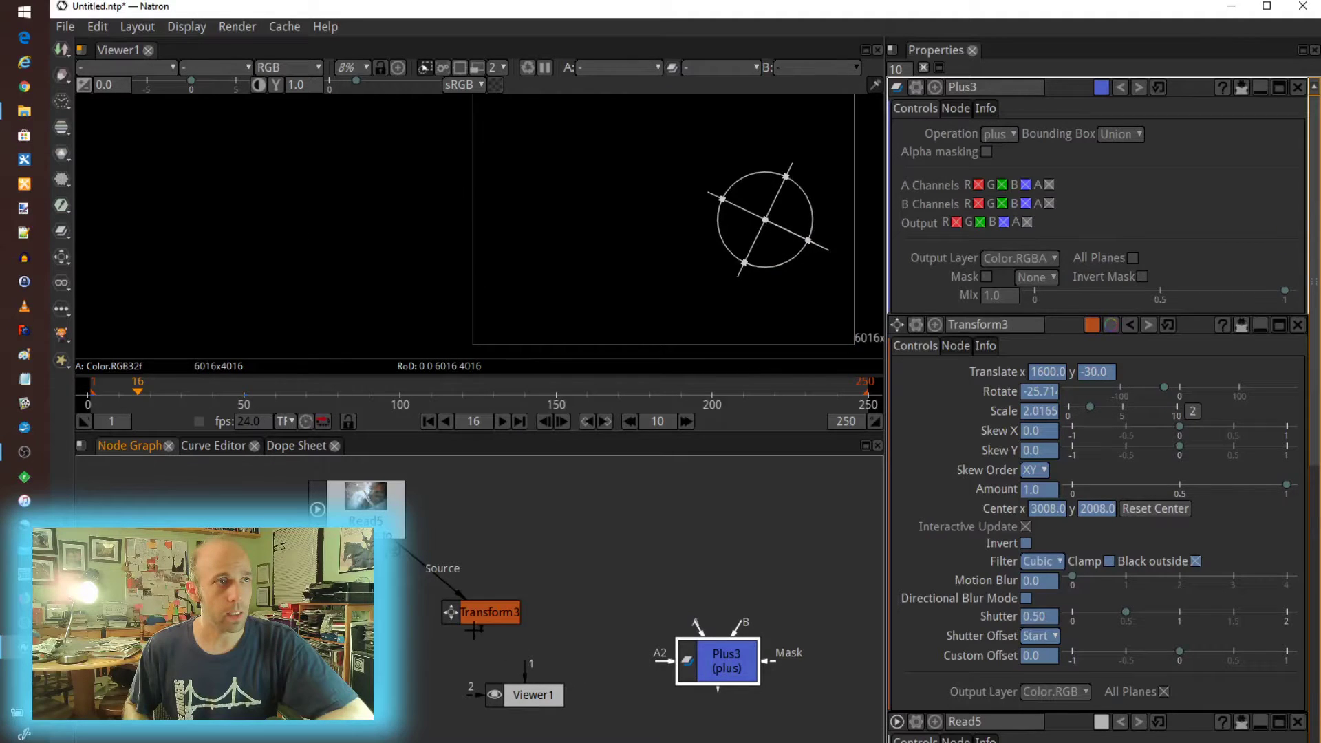
mouse_move(520, 640)
left_mouse_down()
mouse_move(688, 668)
mouse_move(506, 618)
left_mouse_up()
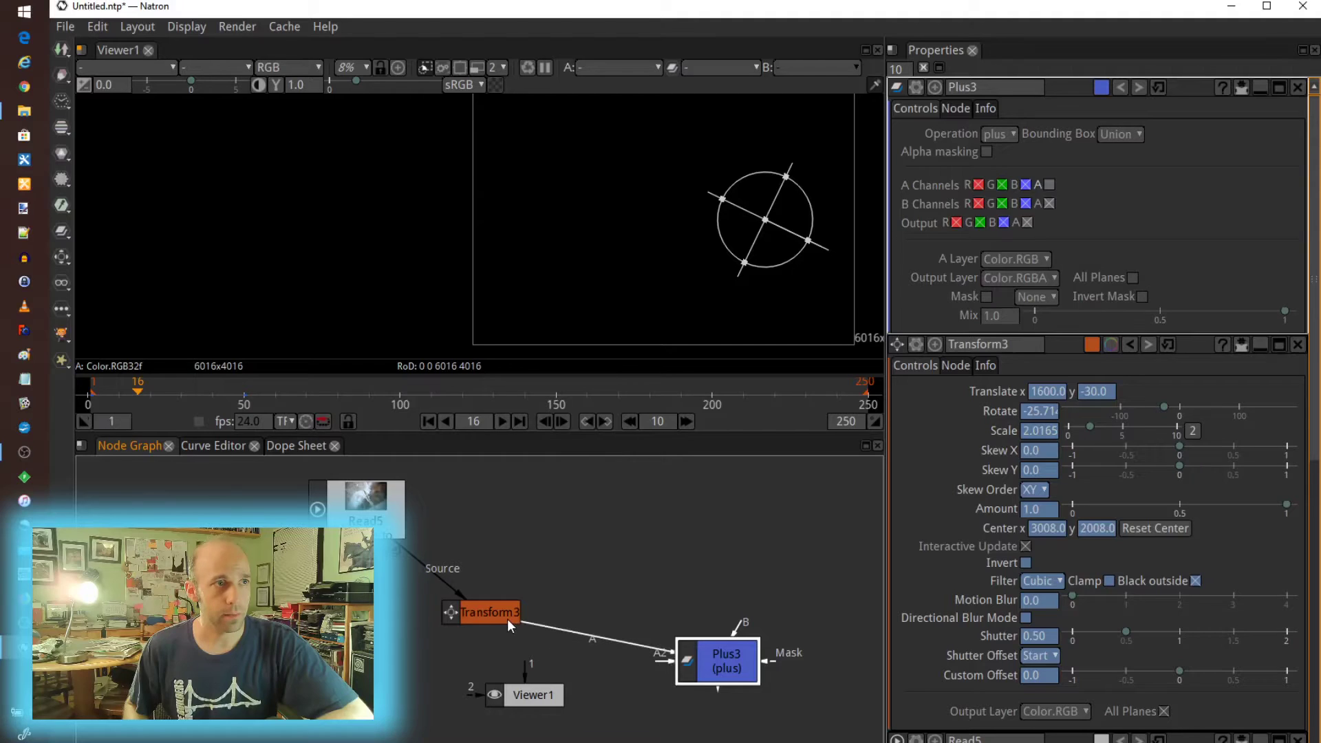
left_click_drag(662, 662, 494, 612)
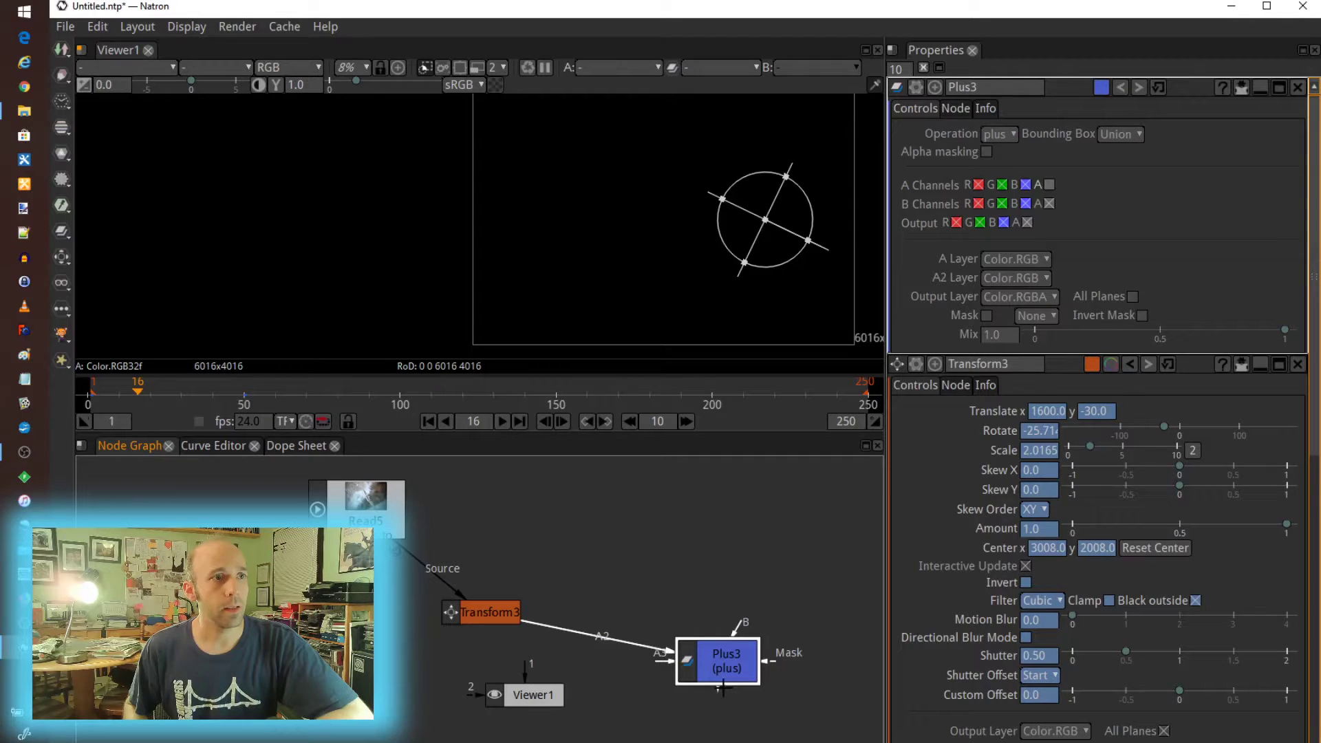
left_click_drag(779, 659, 757, 709)
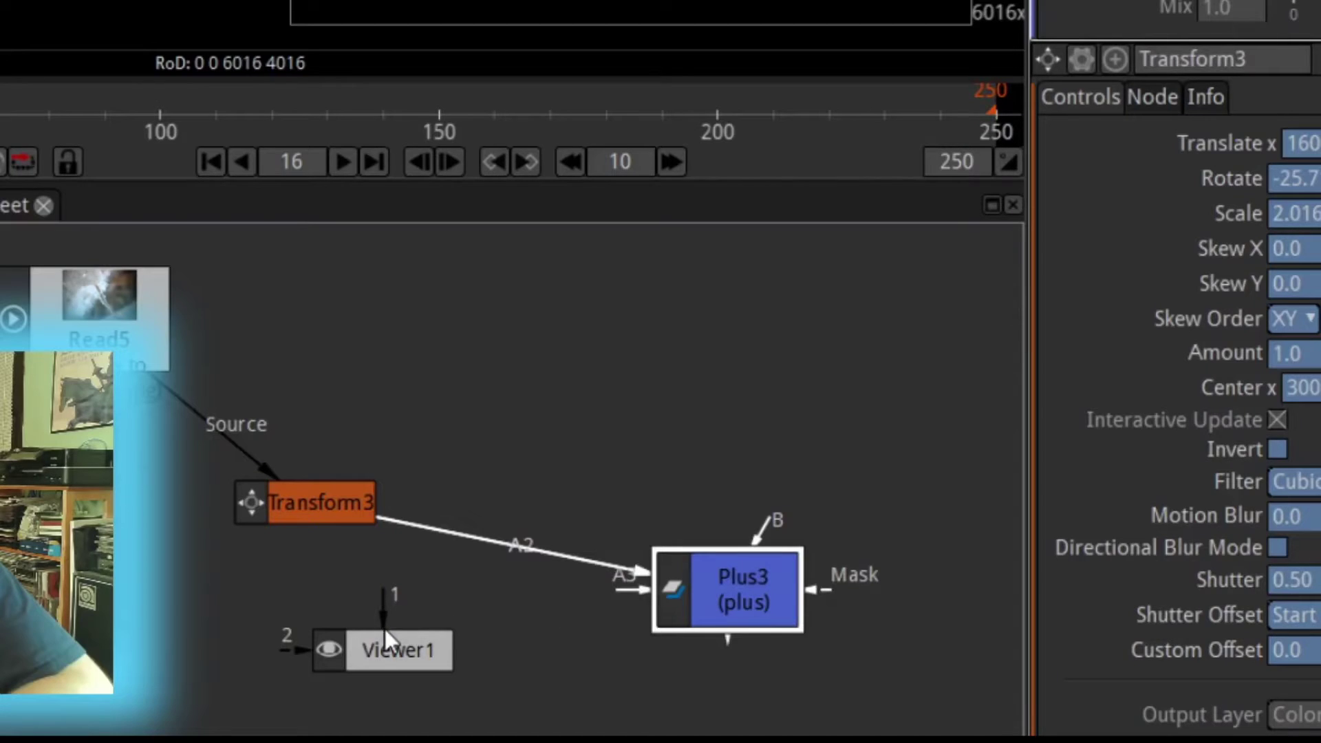
left_click_drag(337, 636, 757, 598)
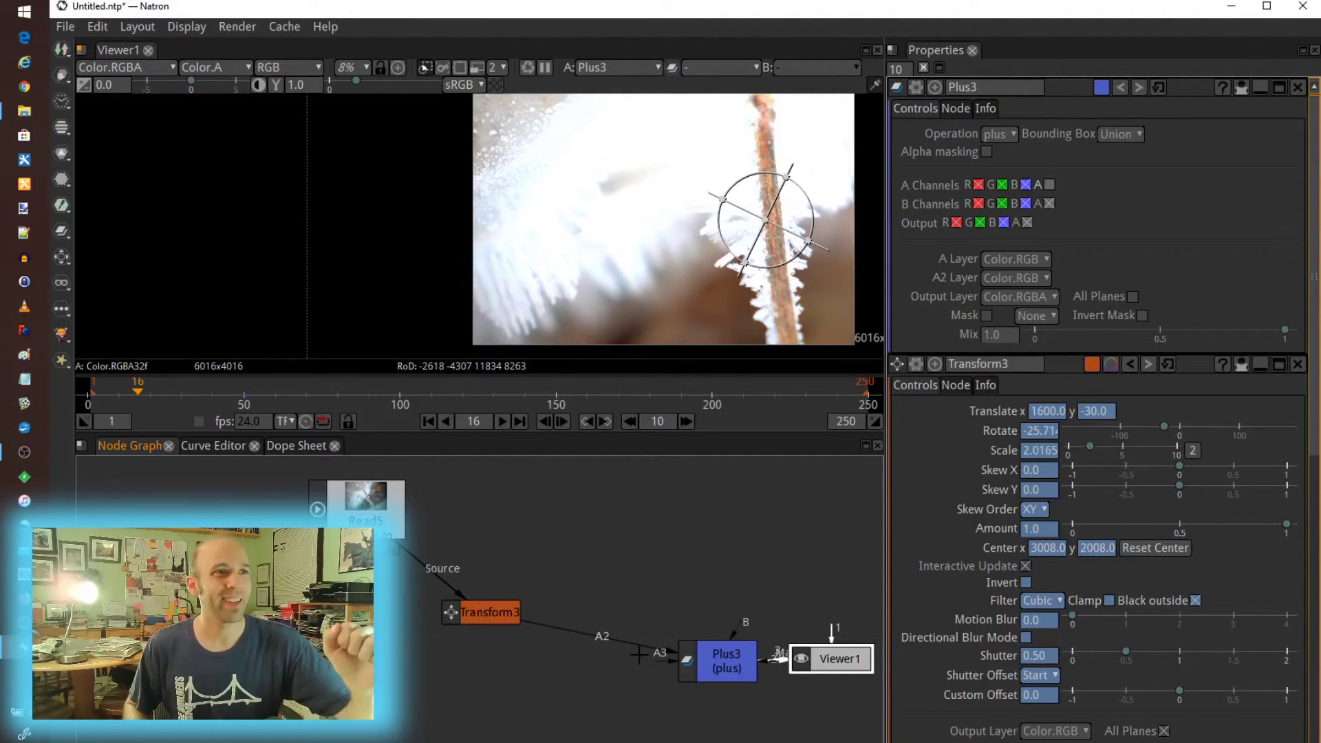
- Add a Draw > Text node, place Text3 above Plus3, and pull Read5 into clear view
right_click(638, 548)
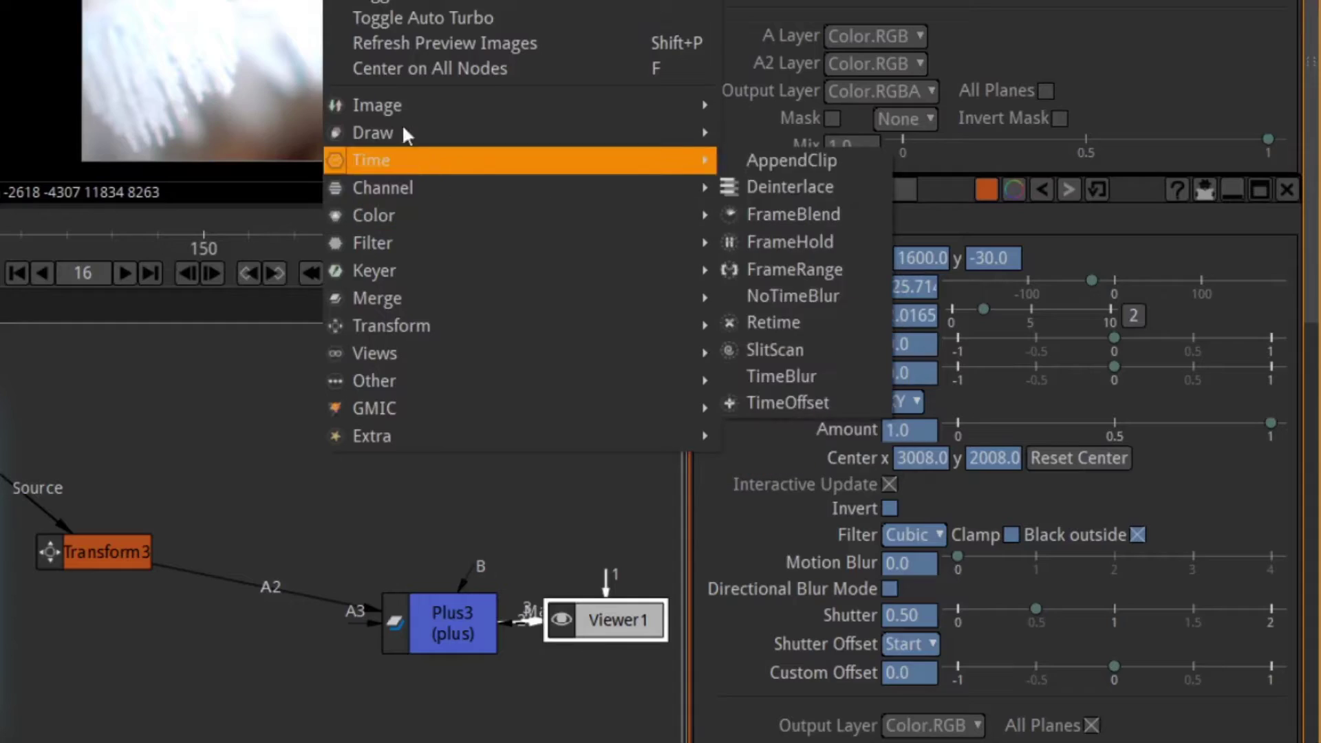
mouse_move(625, 131)
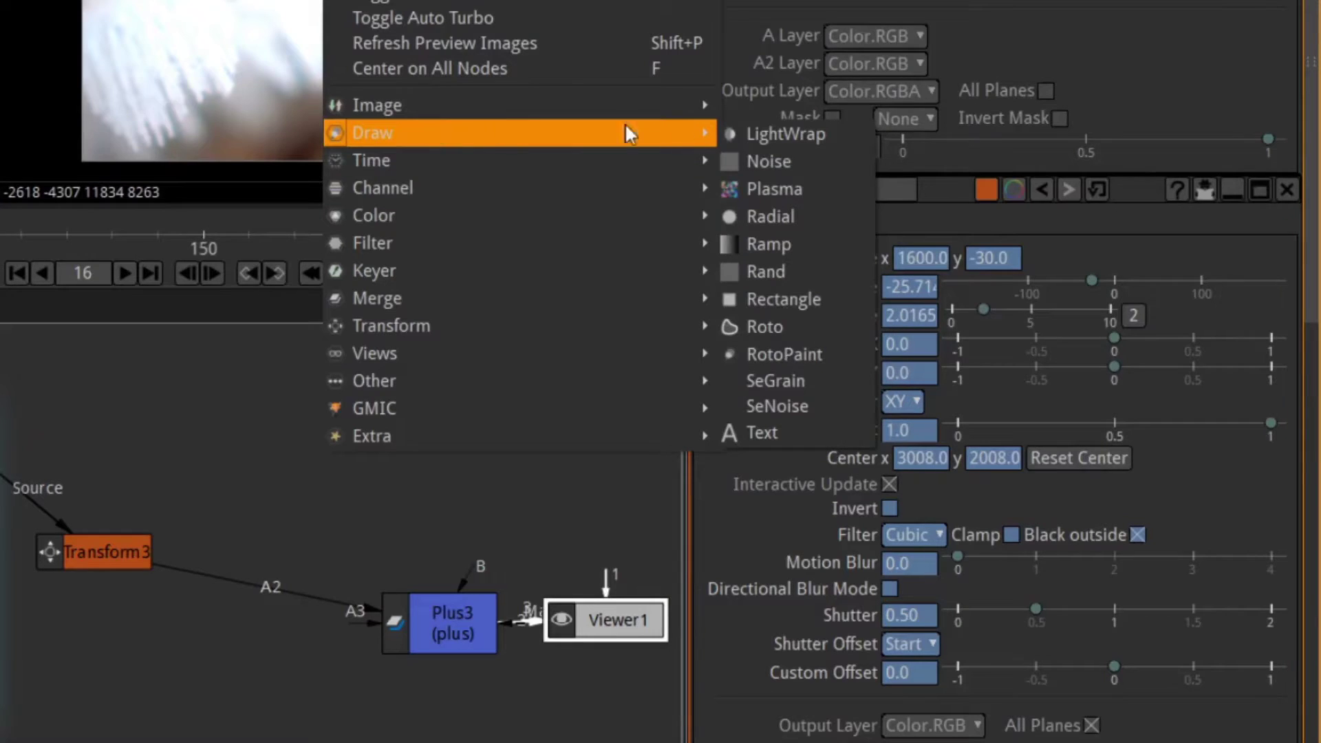
left_click(764, 432)
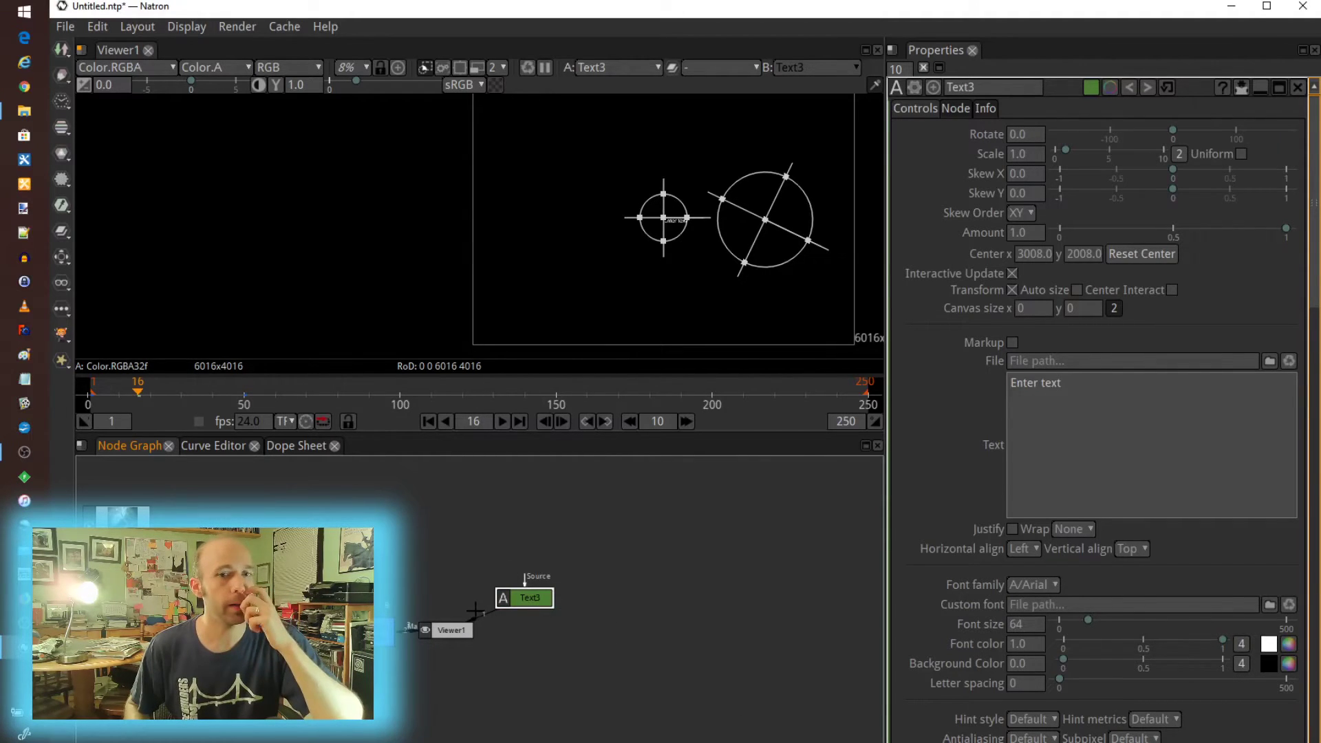
scroll(434, 657, "down", 1)
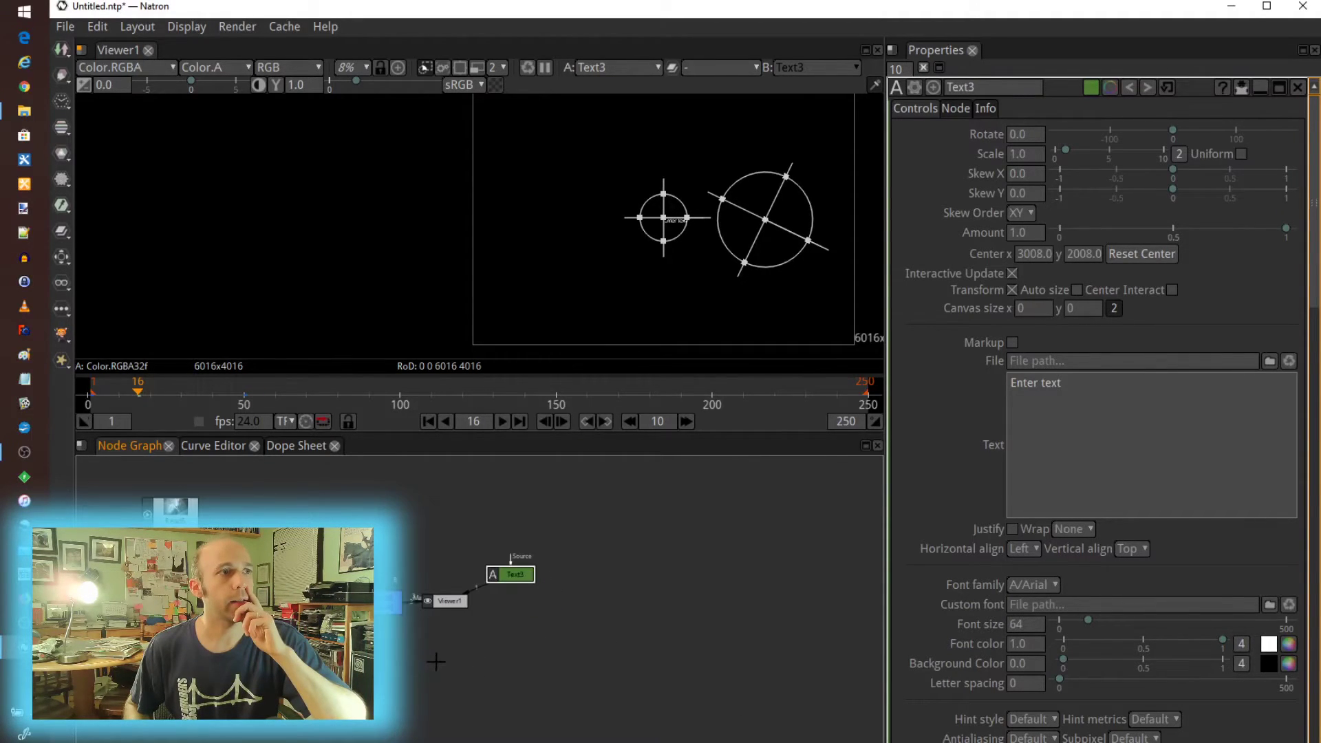
scroll(437, 626, "up", 5)
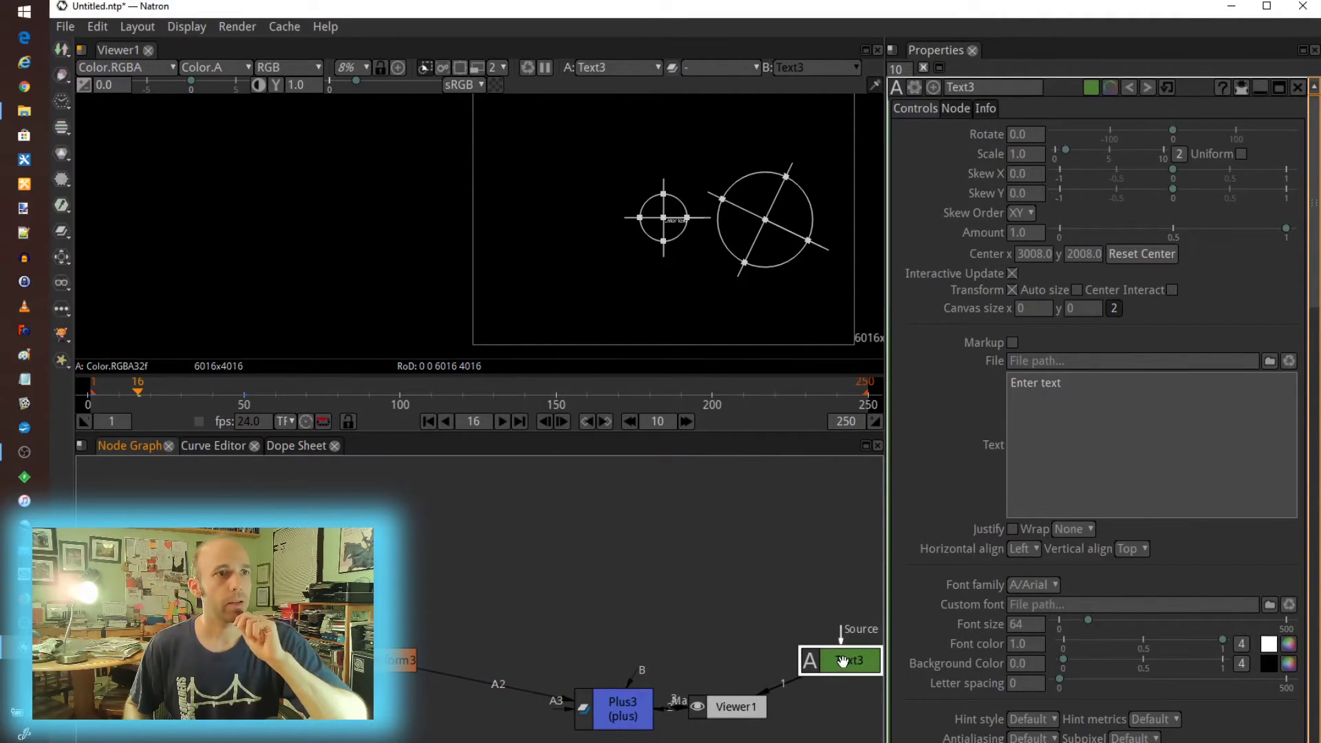
left_click_drag(841, 660, 649, 591)
left_click_drag(358, 561, 508, 573)
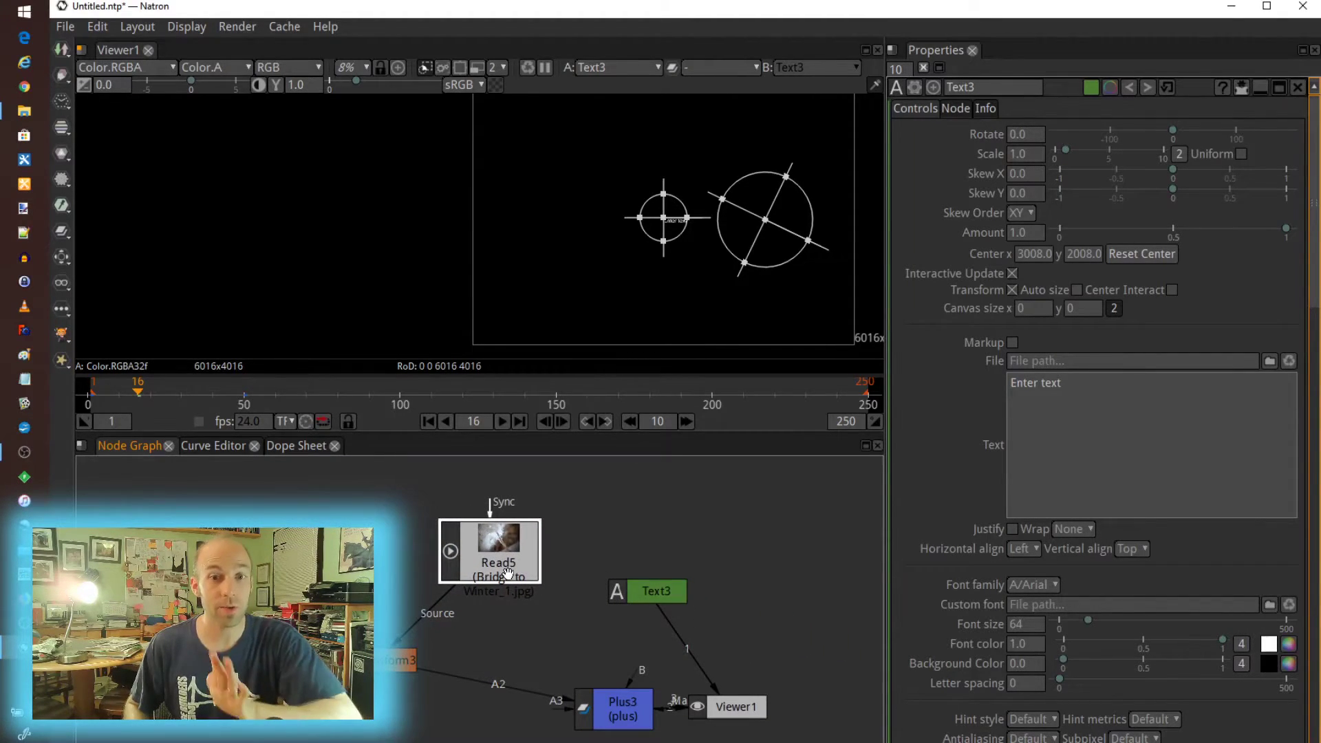
- Change Text3's text to 'Sometext'
left_click(653, 591)
left_click(1119, 428)
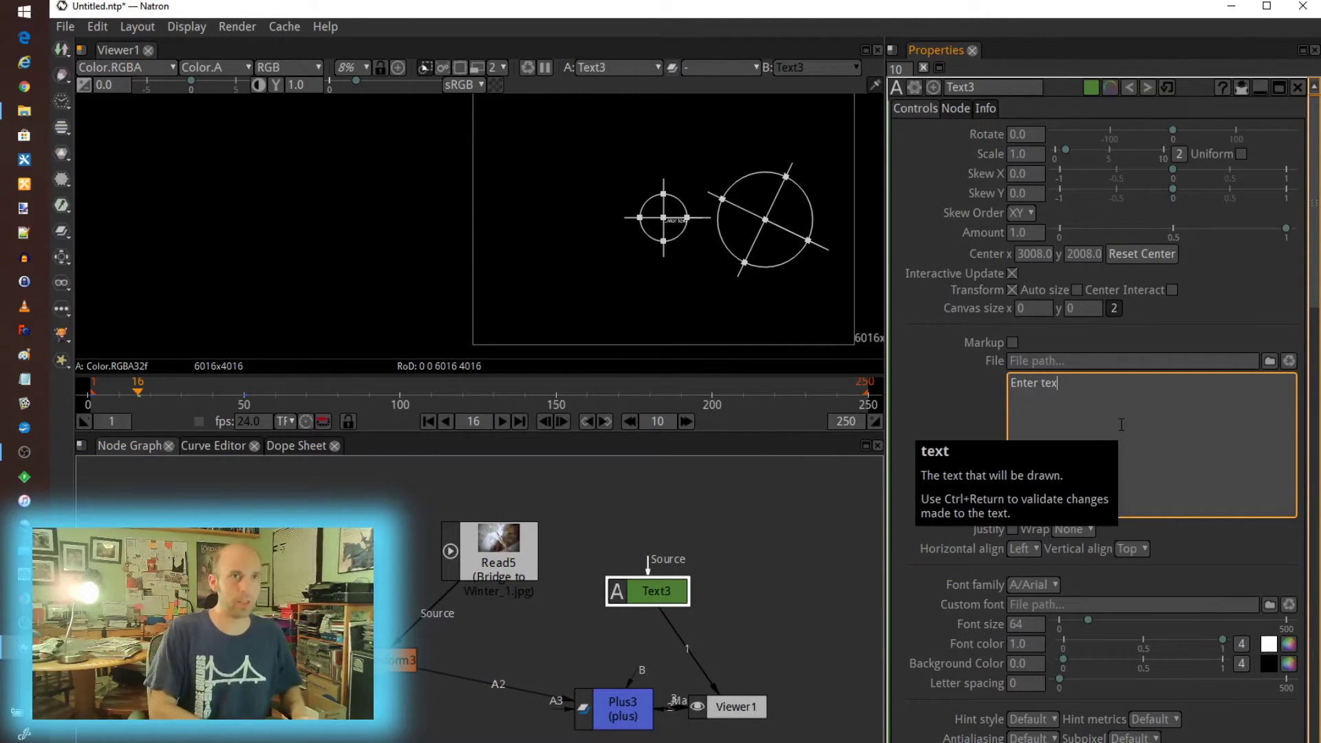
key("BackSpace")
key("BackSpace")
key("BackSpace")
key("BackSpace")
key("BackSpace")
key("BackSpace")
key("BackSpace")
key("BackSpace")
key("BackSpace")
key("BackSpace")
type("Sometext")
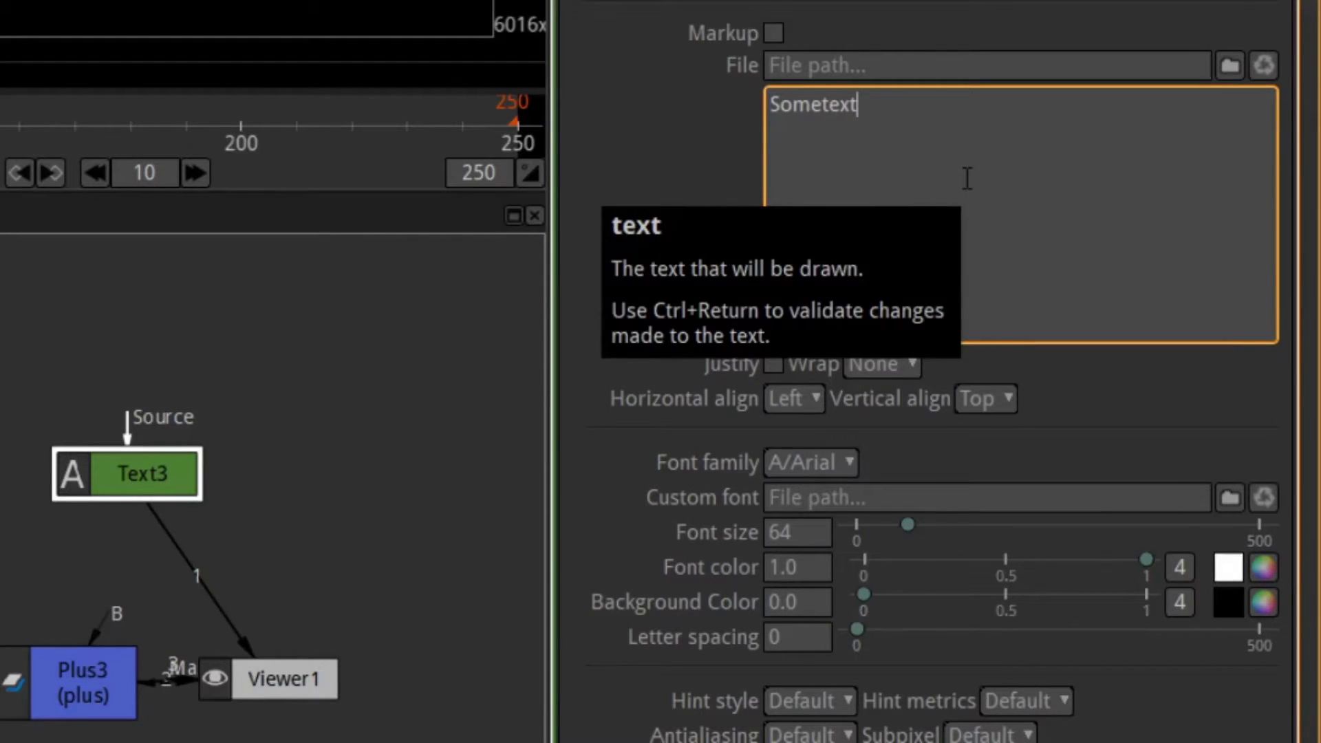
key("ctrl+Return")
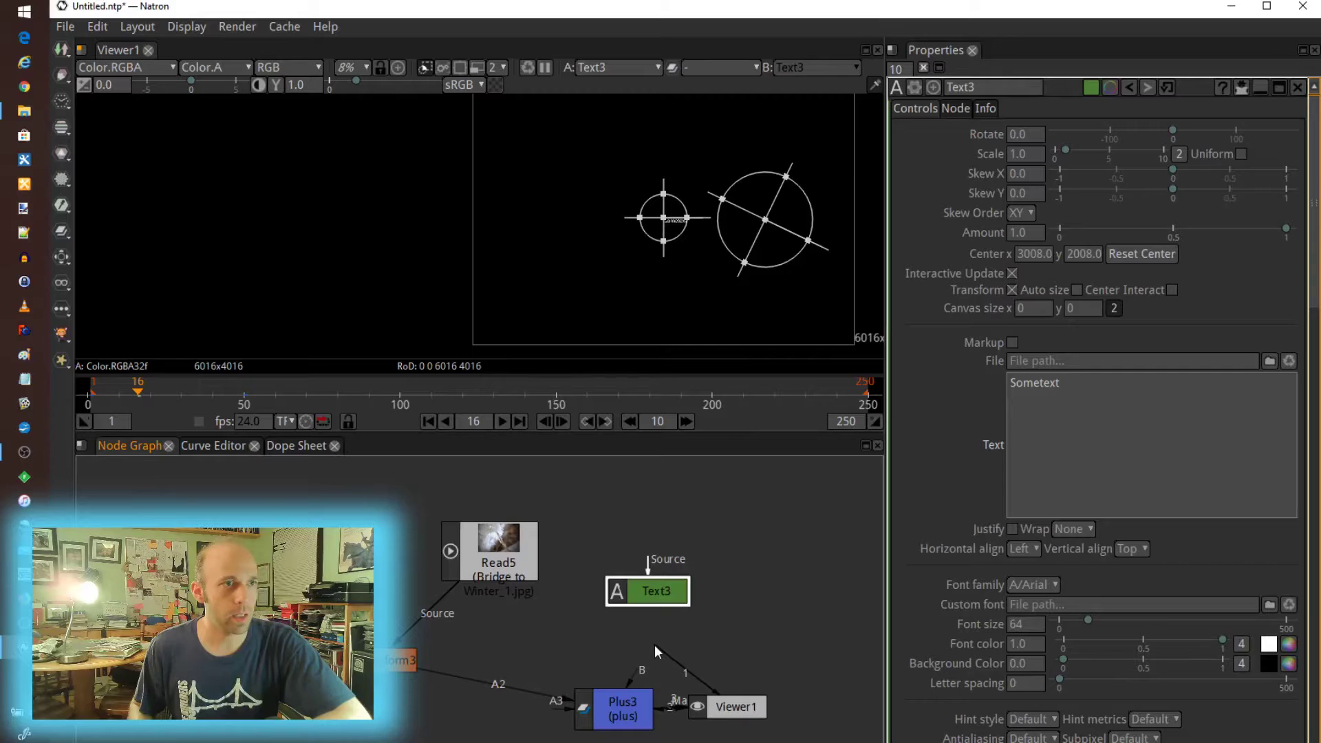
- Connect Text3 into Plus3's B input instead of the viewer, arranging Text3 above Plus3
left_click_drag(655, 650, 609, 697)
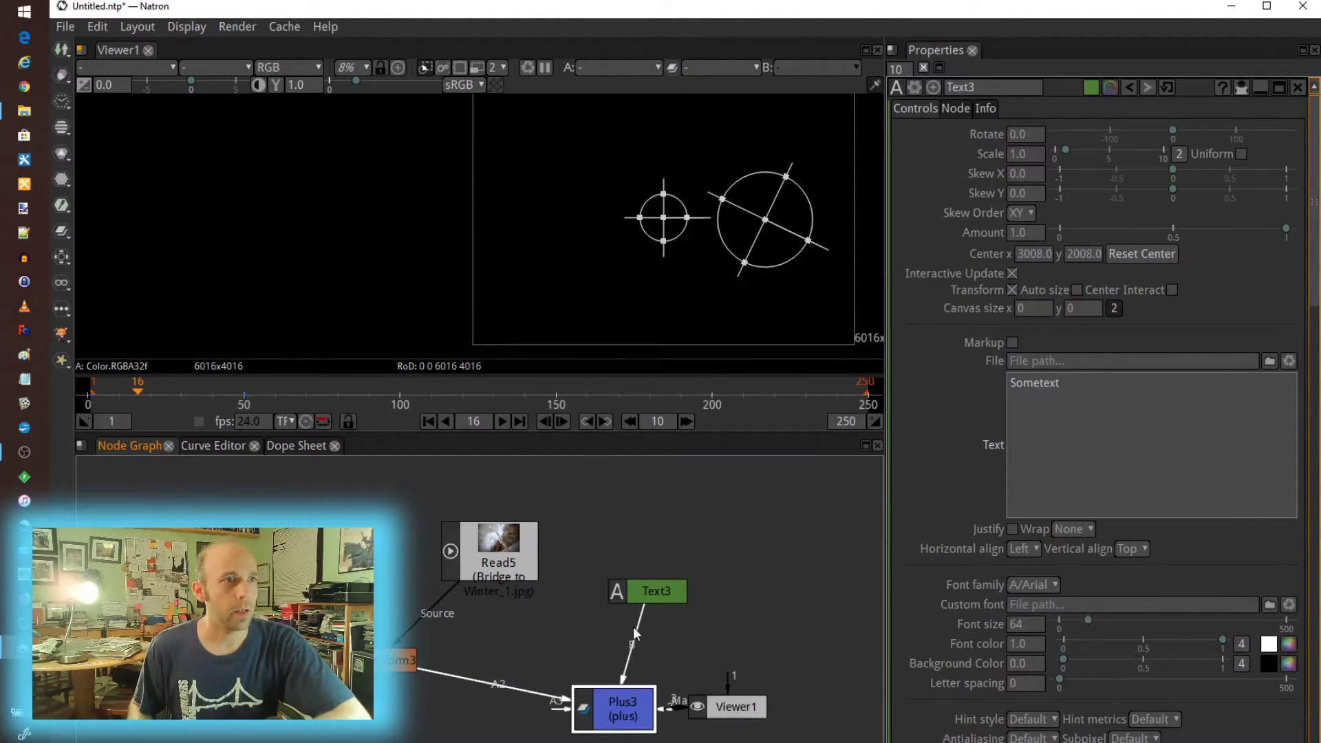
left_click_drag(642, 619, 575, 680)
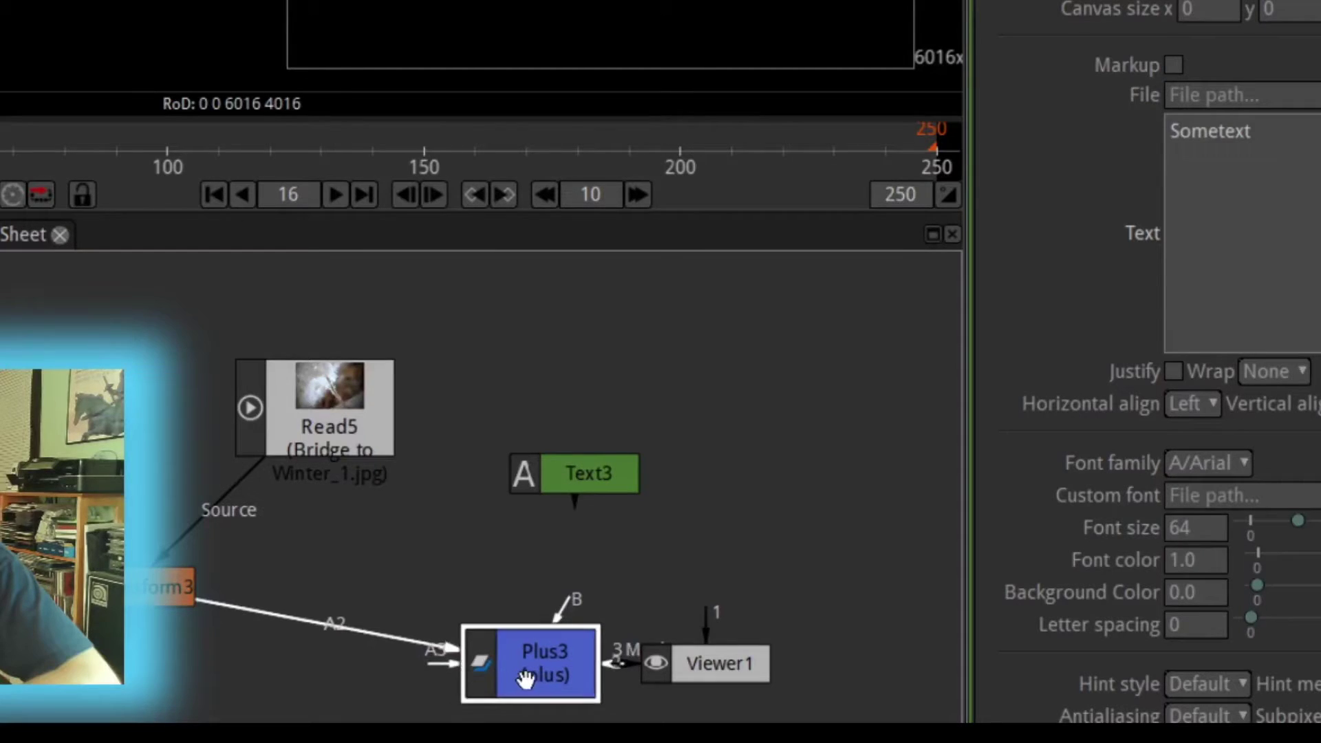
left_click_drag(619, 713, 573, 738)
left_click_drag(574, 472, 482, 511)
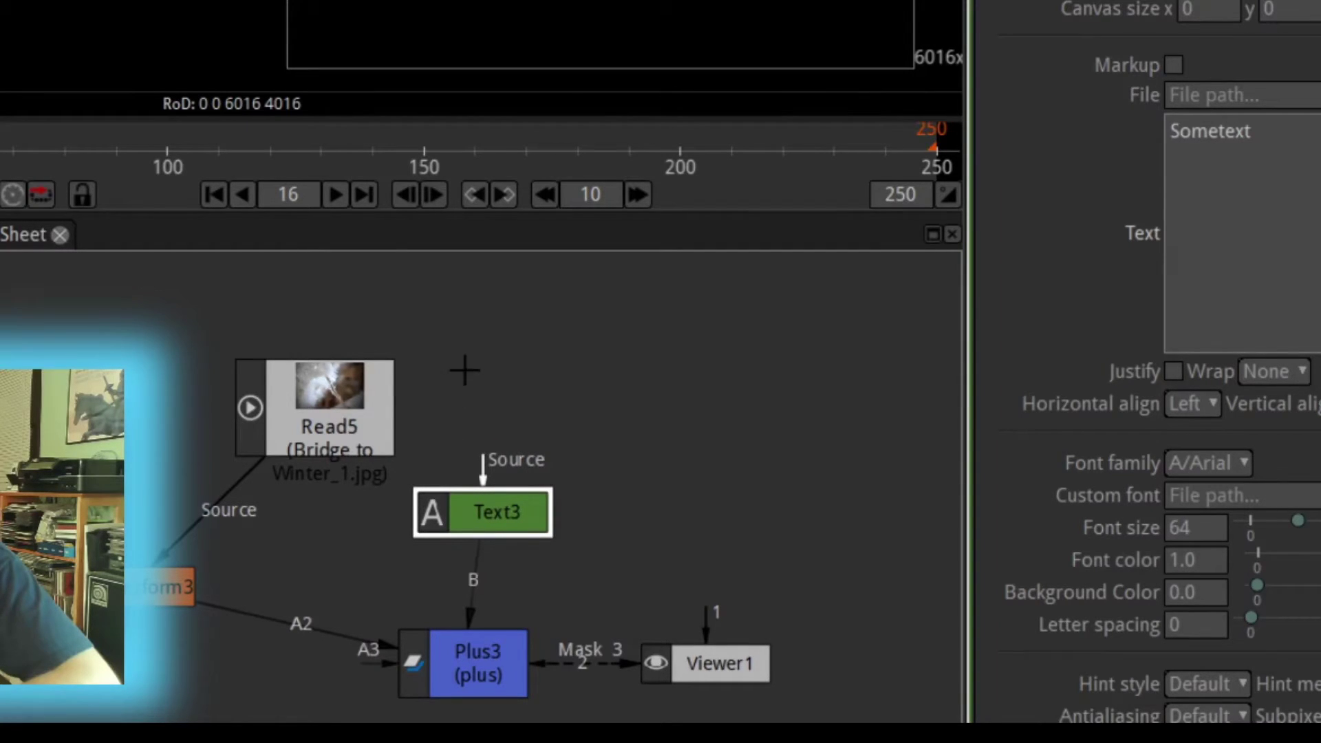
- Go to frame 5, shift the Read node left, and connect Viewer1 to Plus3's output
left_click(299, 421)
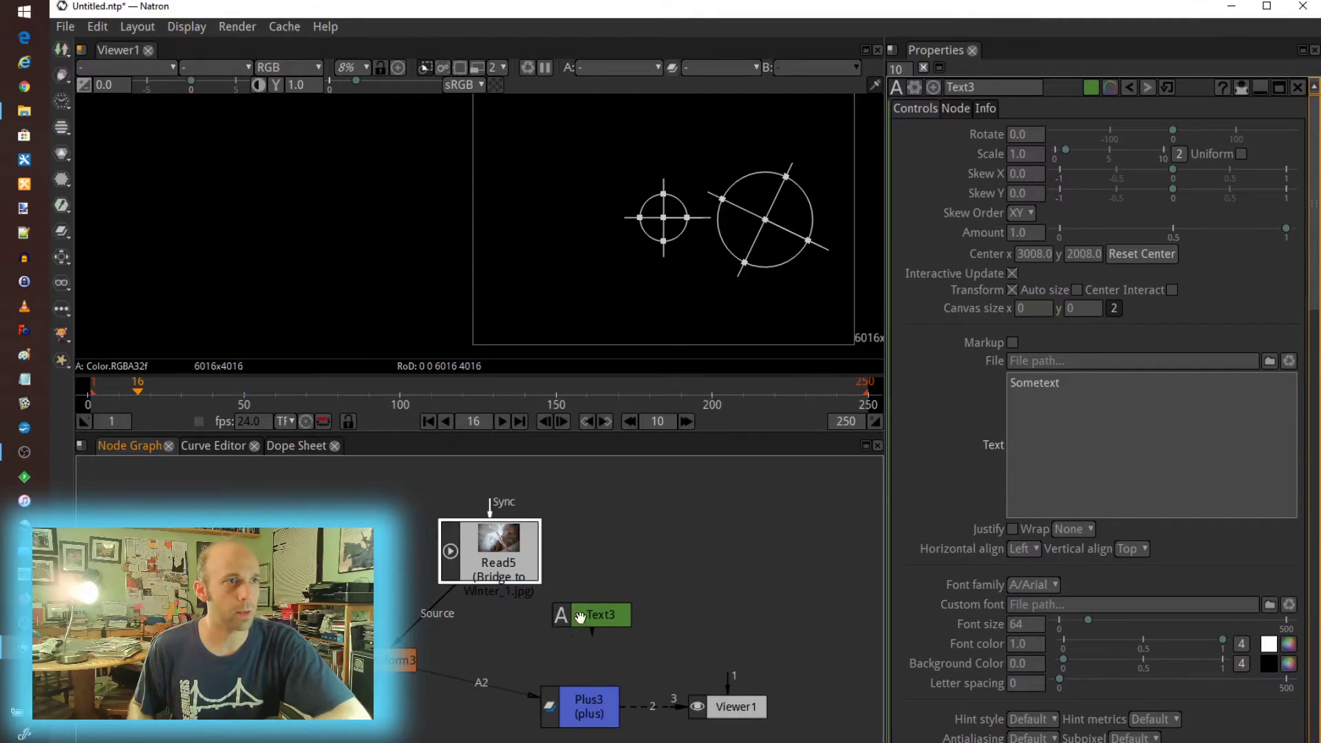
left_click(441, 622)
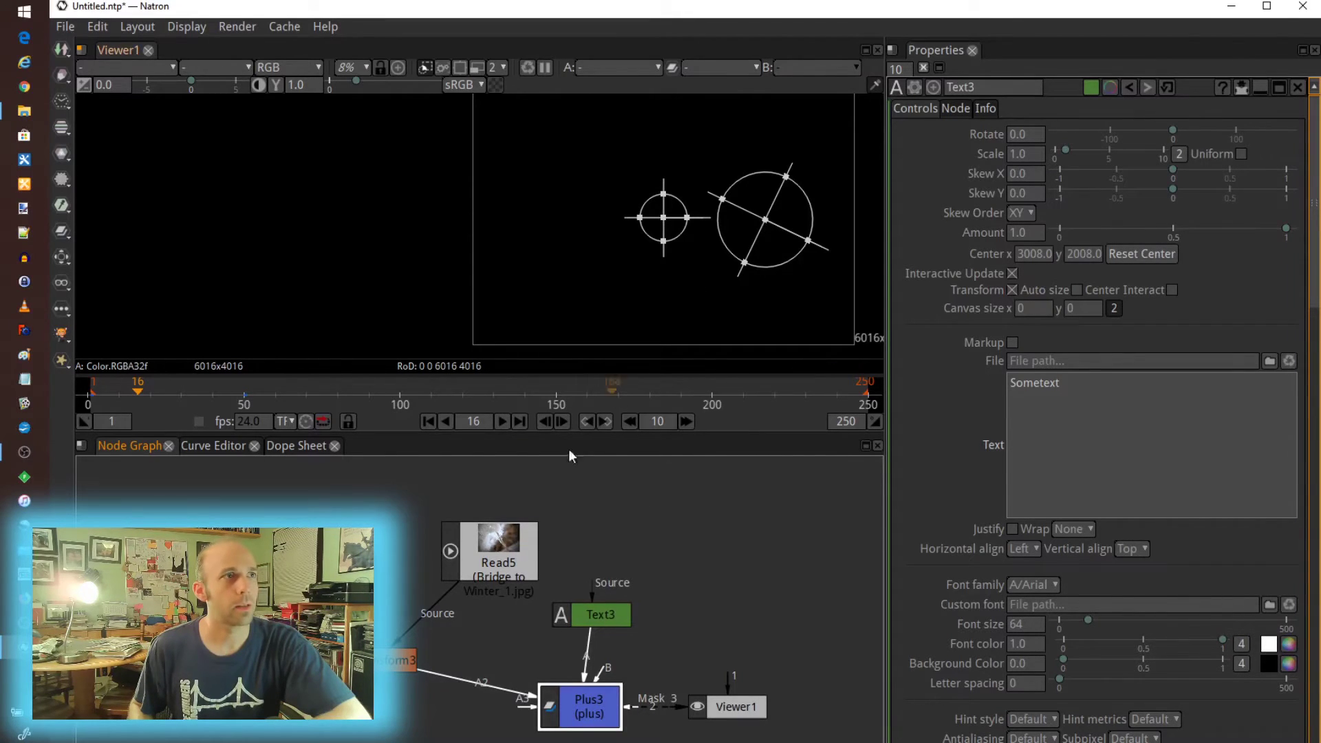
left_click(697, 706)
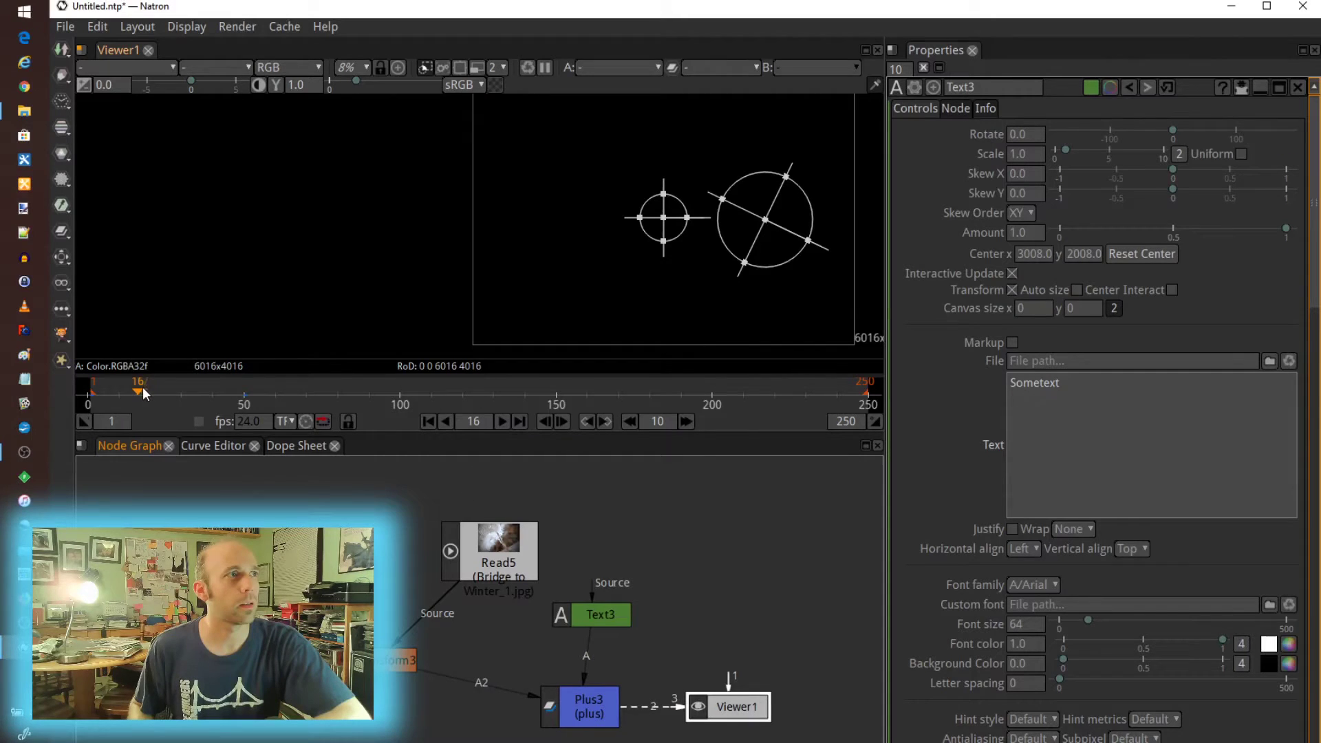
left_click_drag(145, 394, 104, 394)
left_click(501, 561)
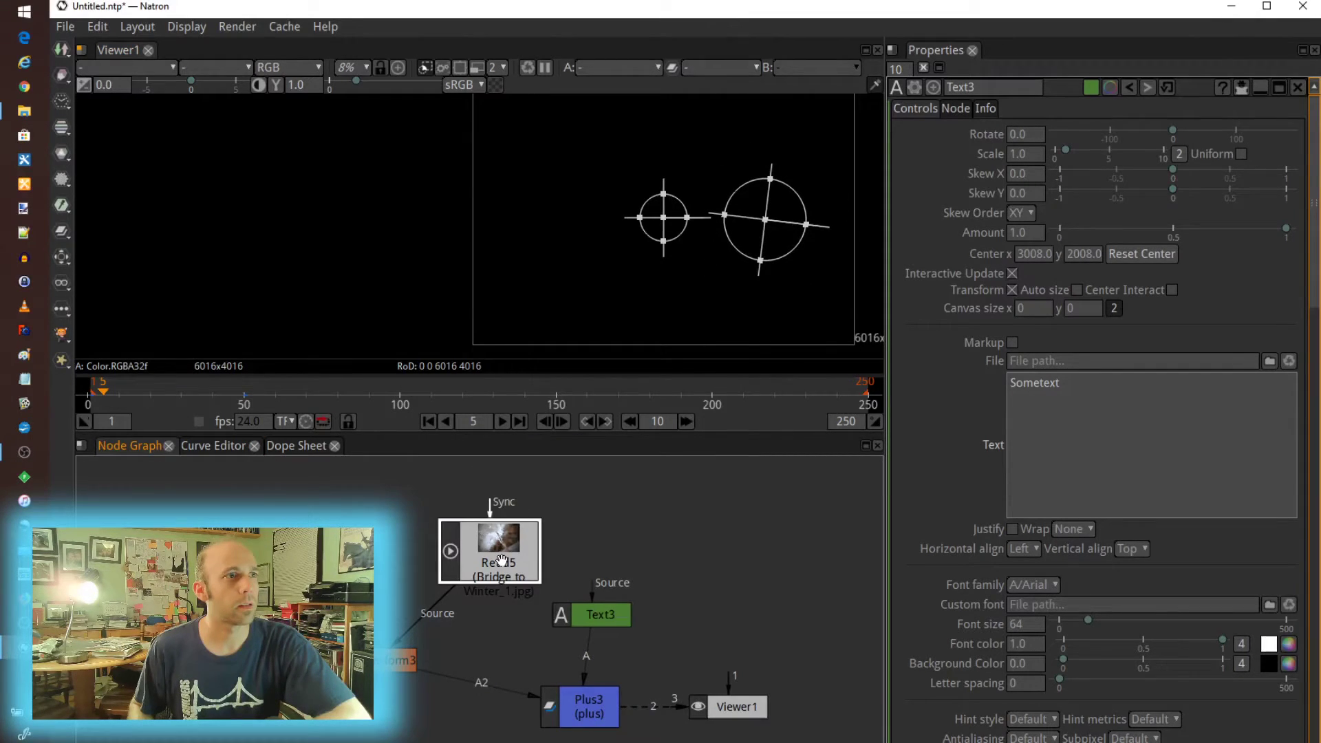
left_click_drag(502, 561, 423, 561)
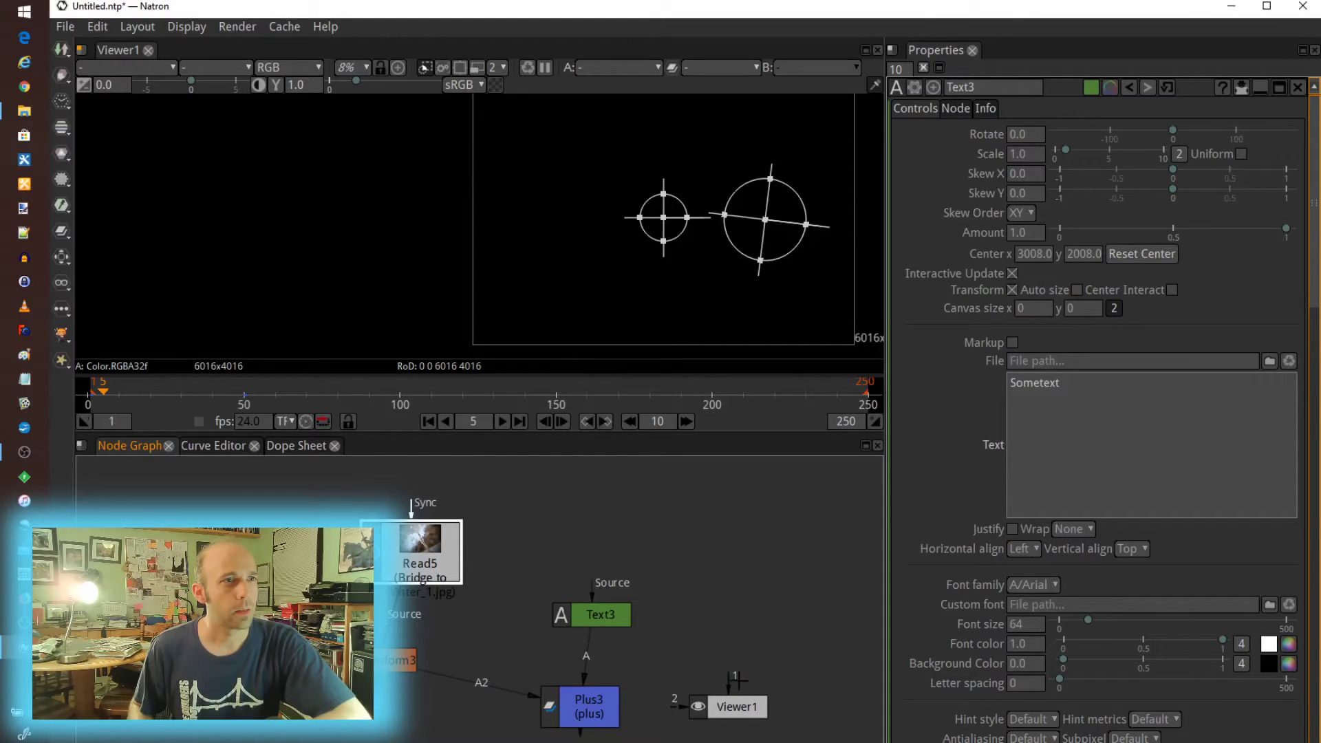
left_click_drag(675, 683, 589, 702)
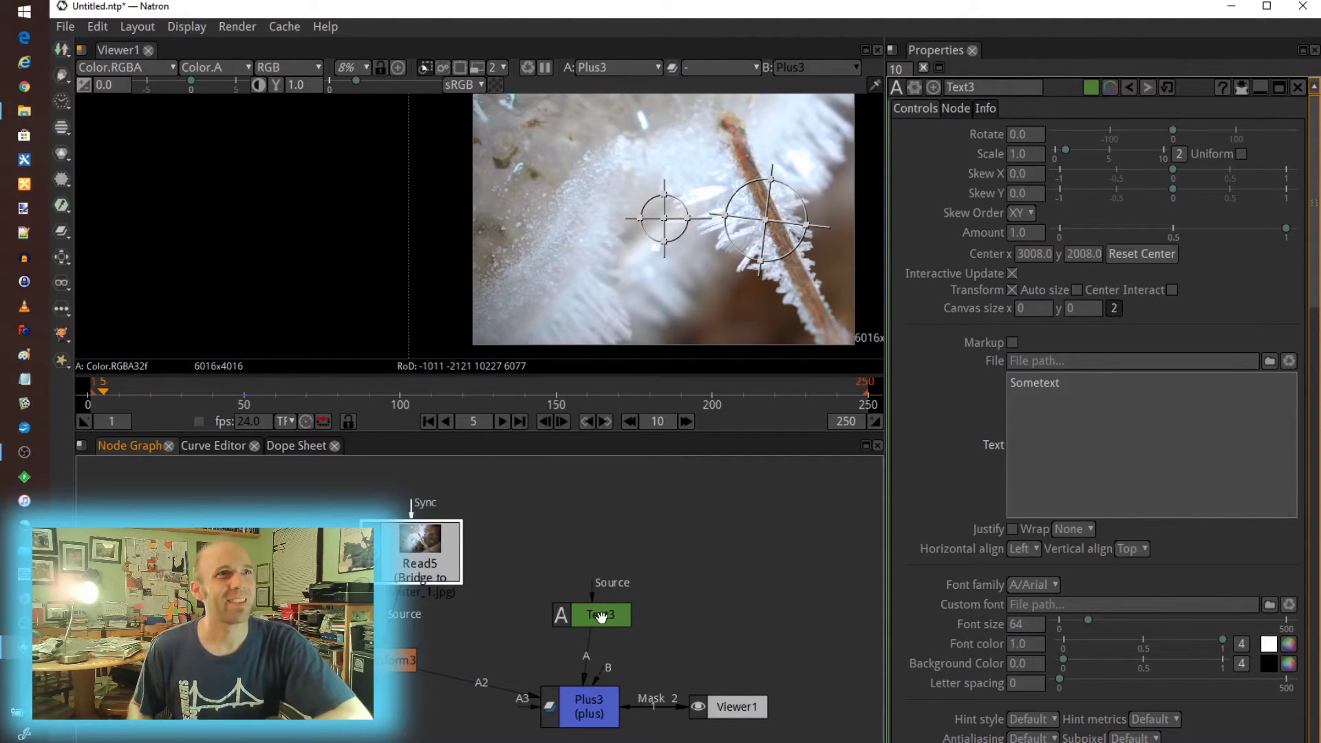
- Zoom the viewer from 8% to 20% around the Sometext caption over the frost
scroll(680, 238, "up", 5)
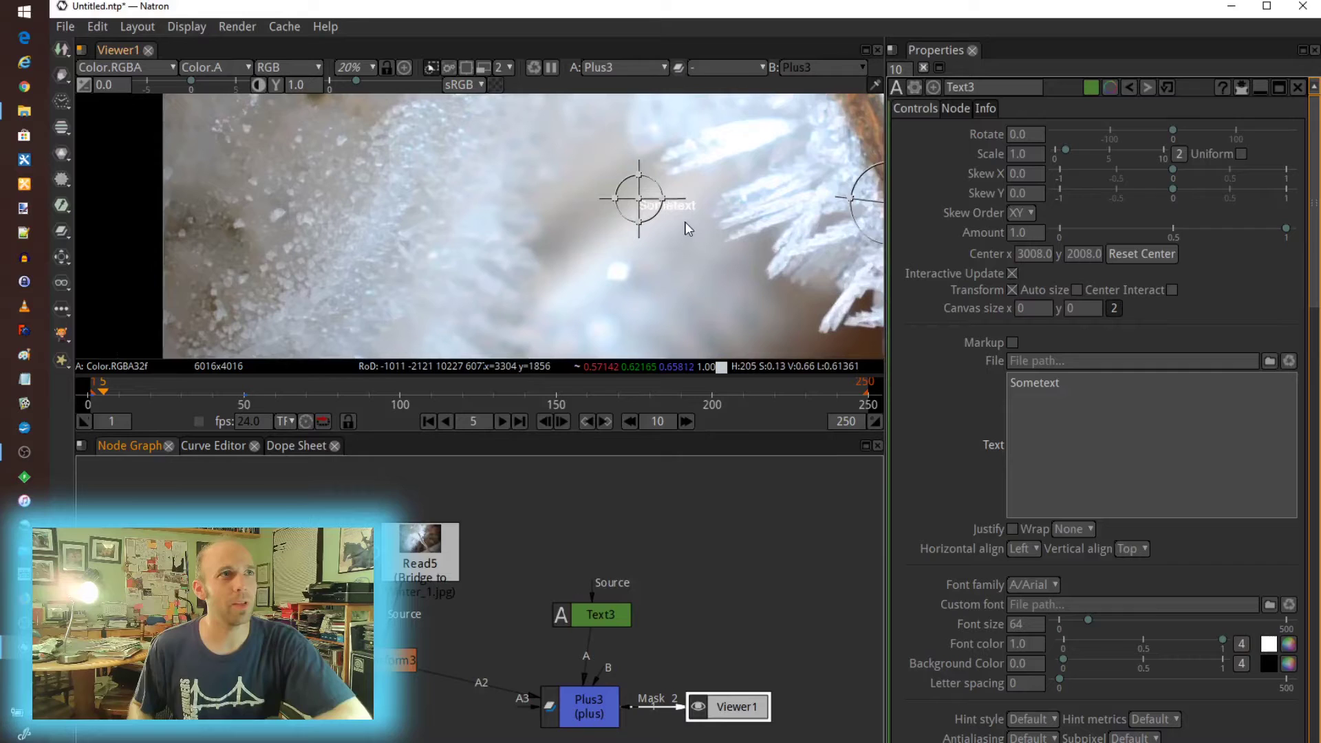